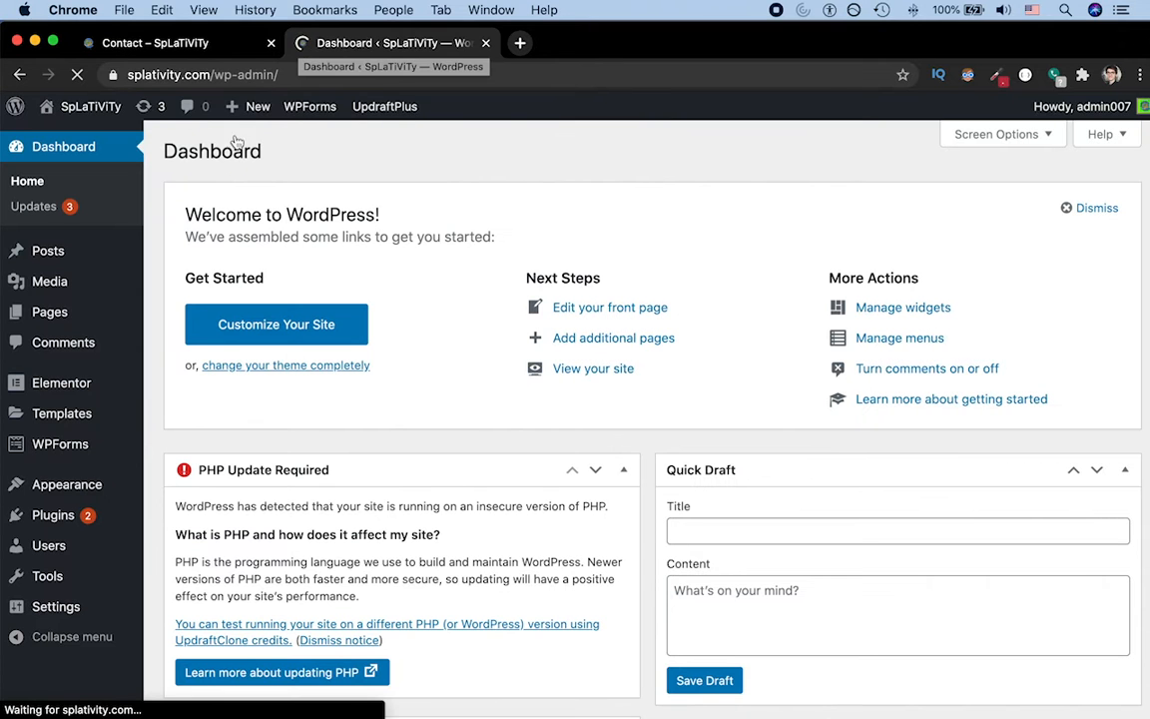
# - Create a new page titled "contact-us" and publish it
pyautogui.moveTo(62, 314)
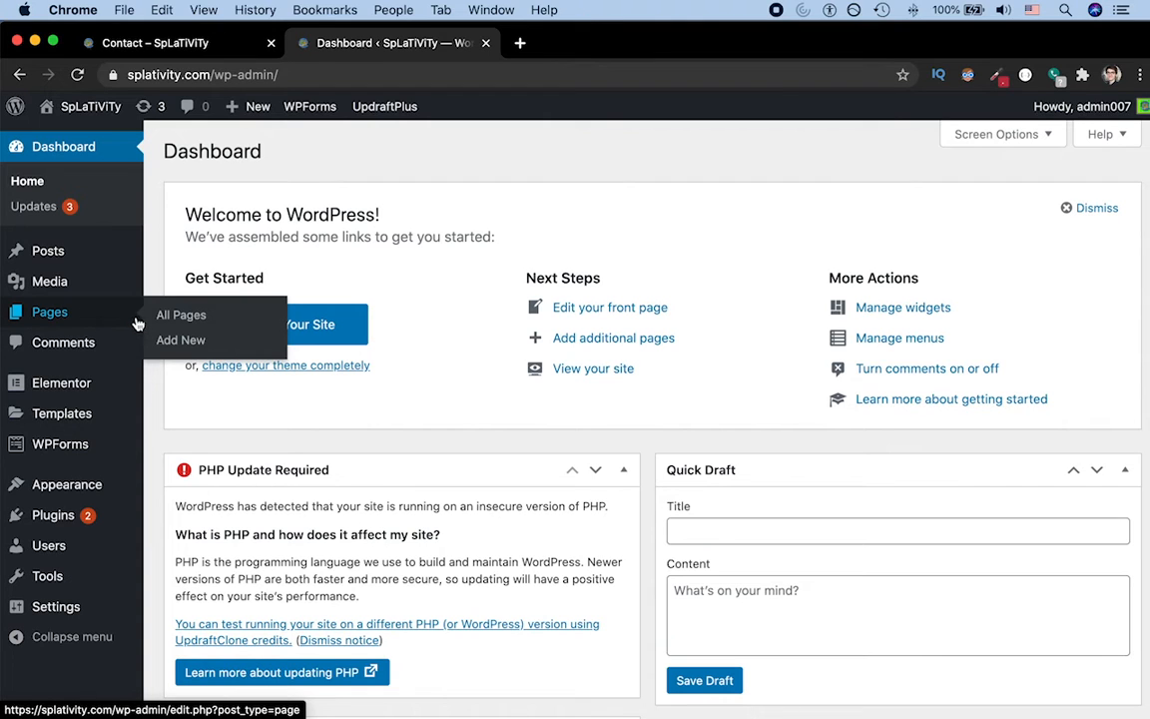
pyautogui.click(193, 344)
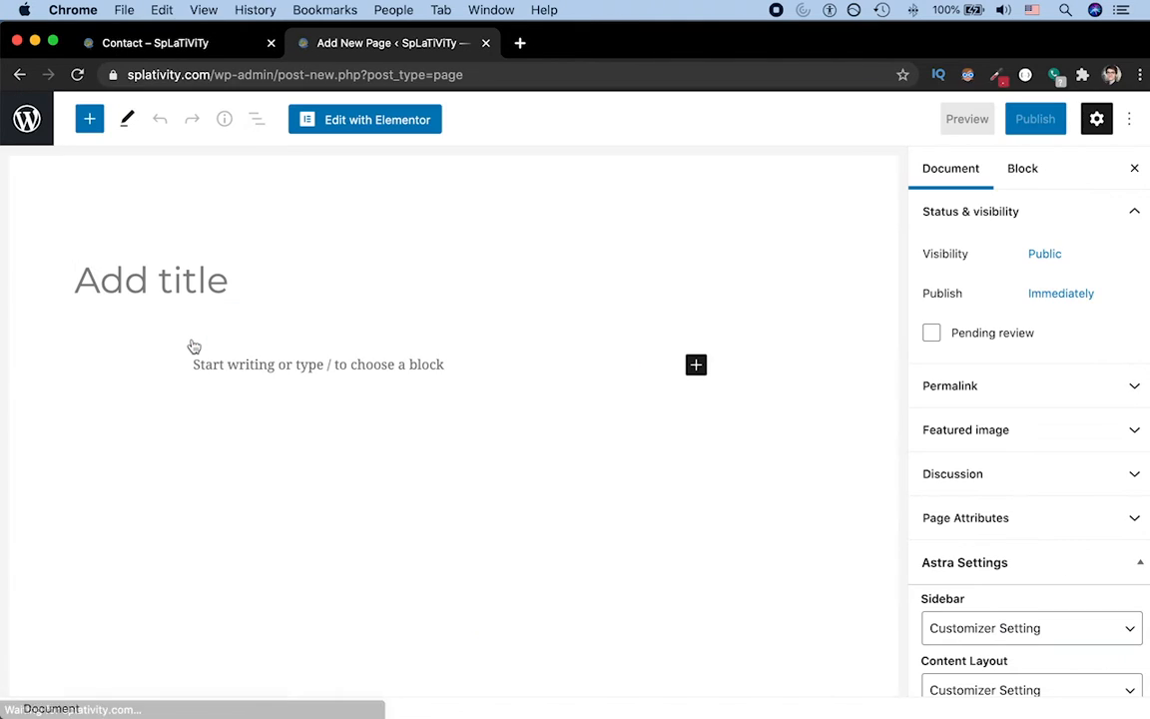
pyautogui.write('contact-us')
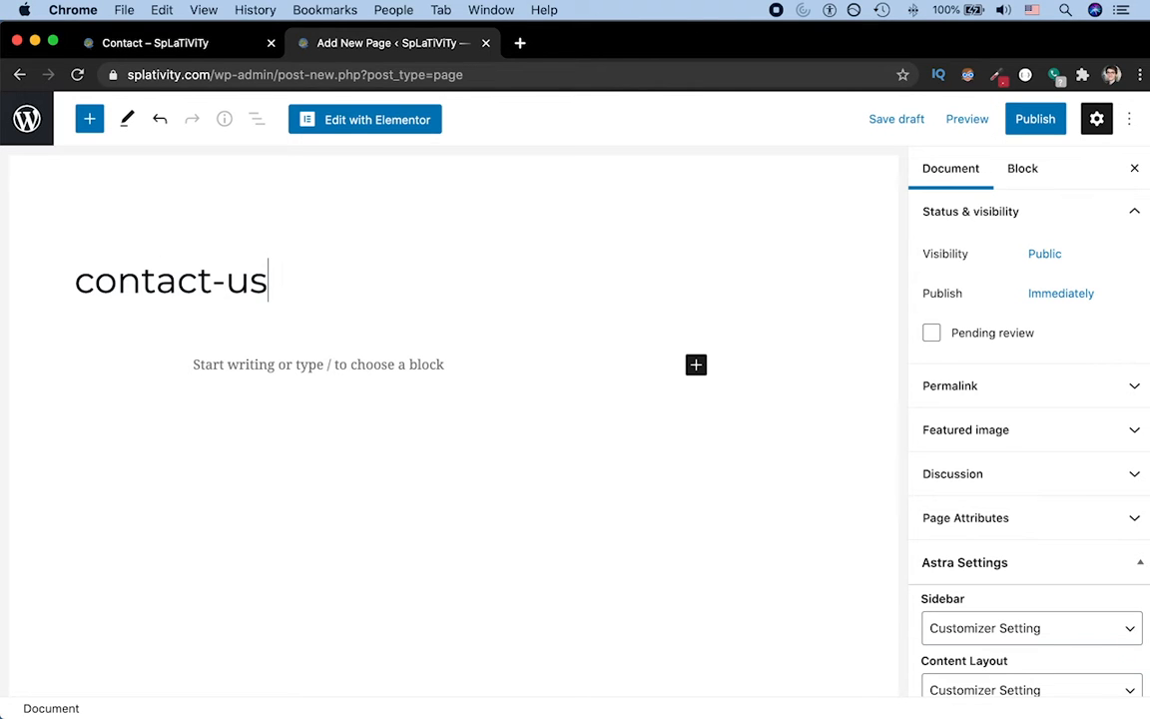
pyautogui.click(1036, 120)
pyautogui.click(979, 120)
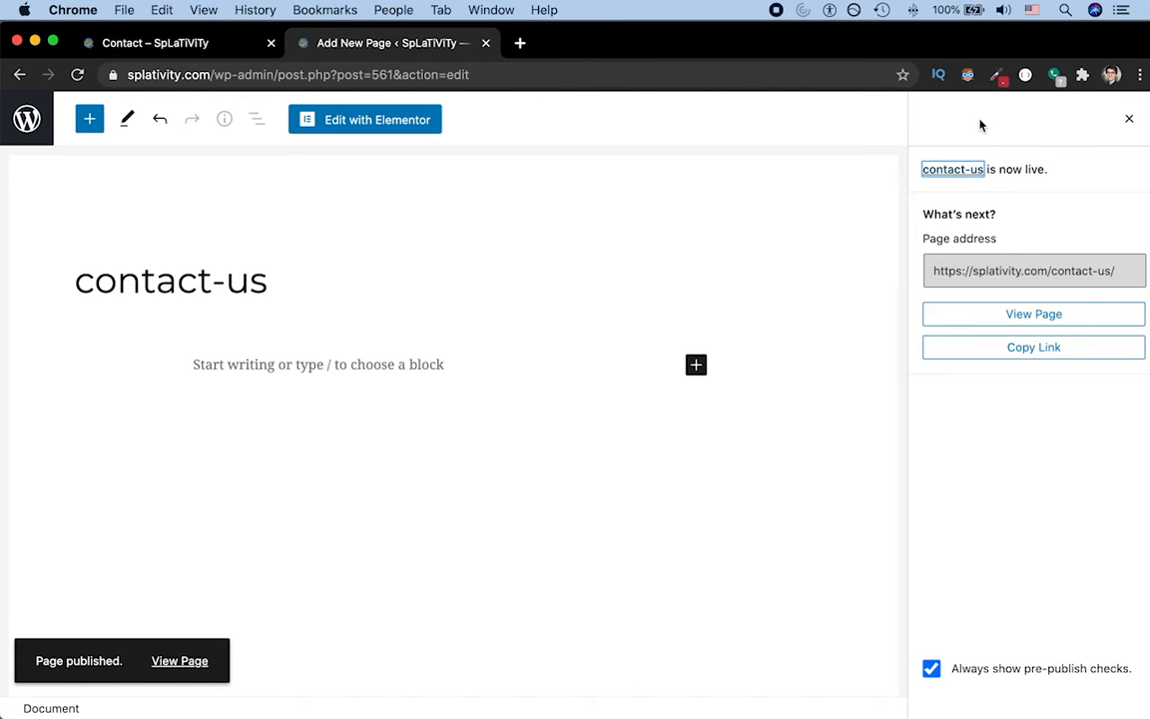
# - Open splativity.com/contact-us in a separate browser tab to check the published page
pyautogui.click(522, 45)
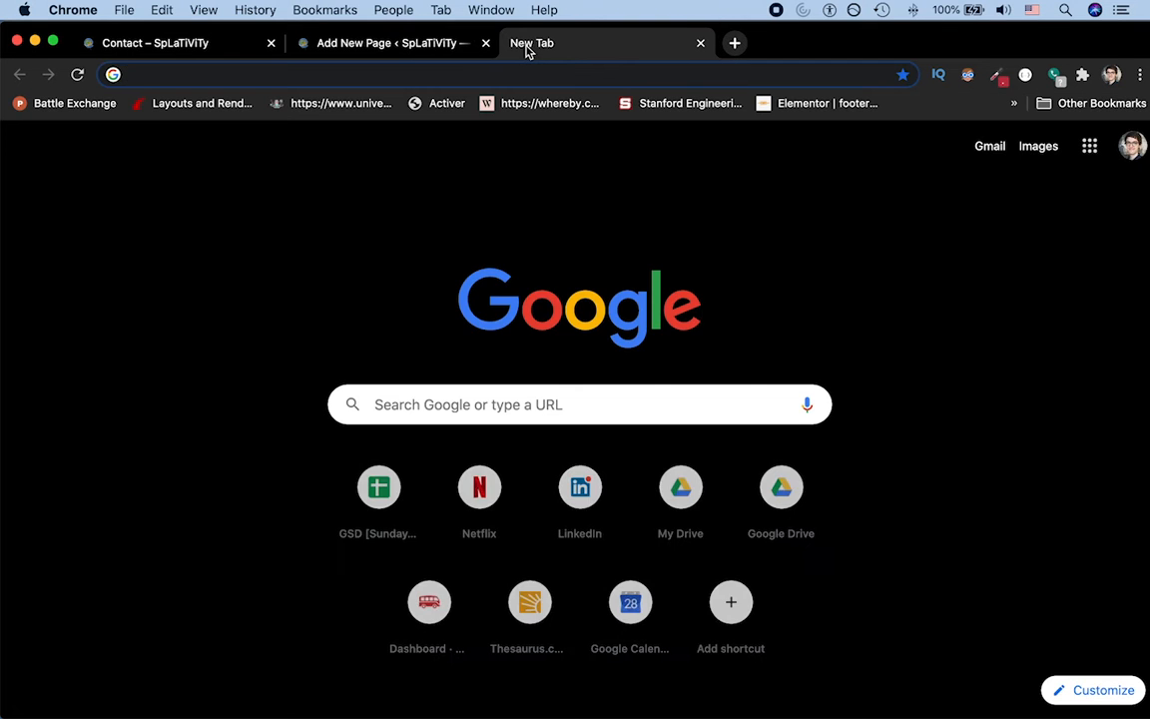
pyautogui.write('slp')
pyautogui.press('BackSpace')
pyautogui.press('BackSpace')
pyautogui.write('p')
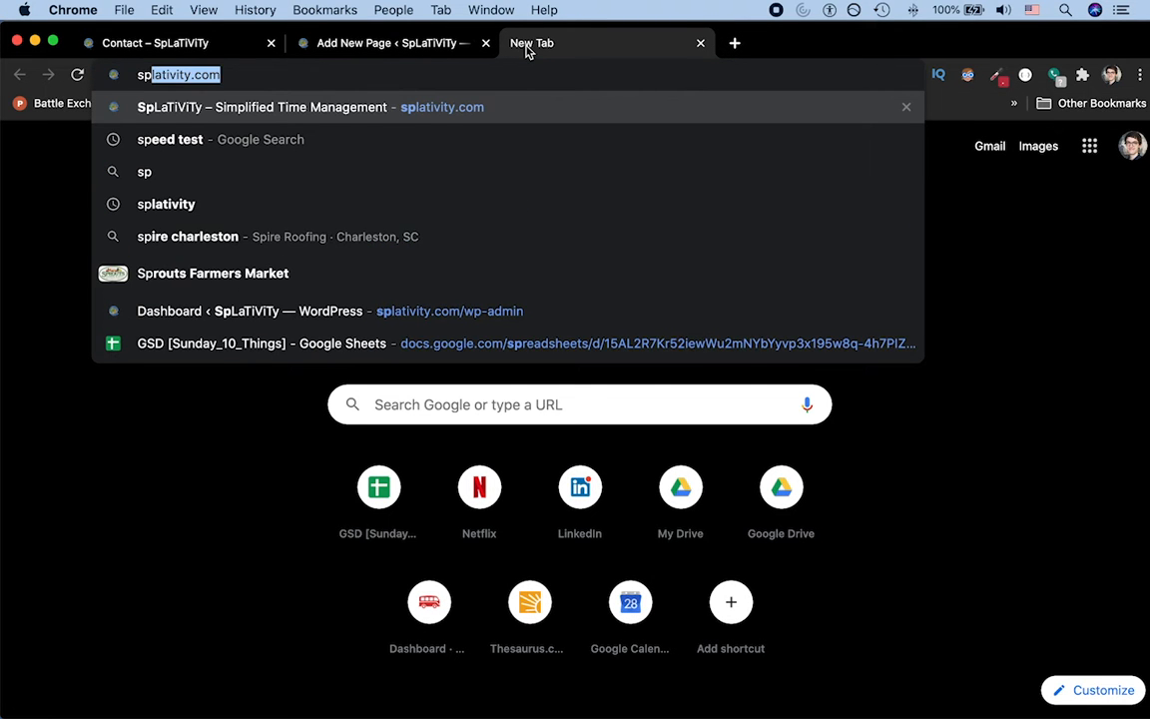
pyautogui.press('Right')
pyautogui.write('/contact-us')
pyautogui.press('Return')
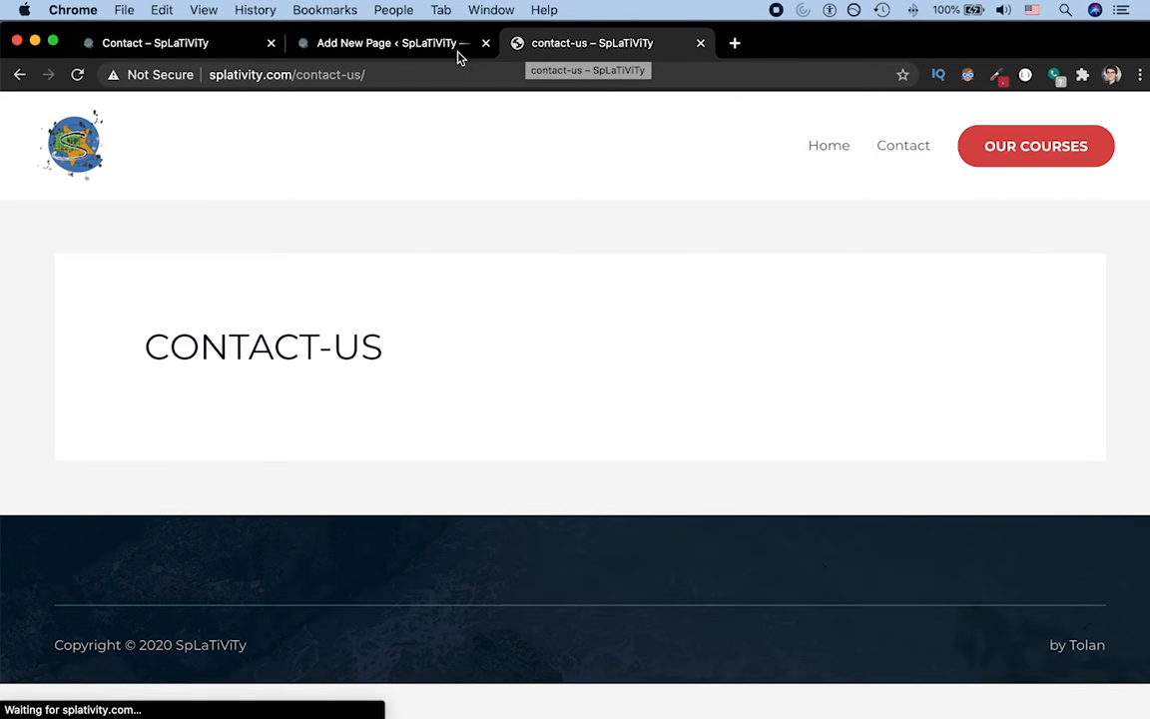
# - Edit the contact-us page with Elementor and search the library's page templates for "contac"
pyautogui.click(397, 51)
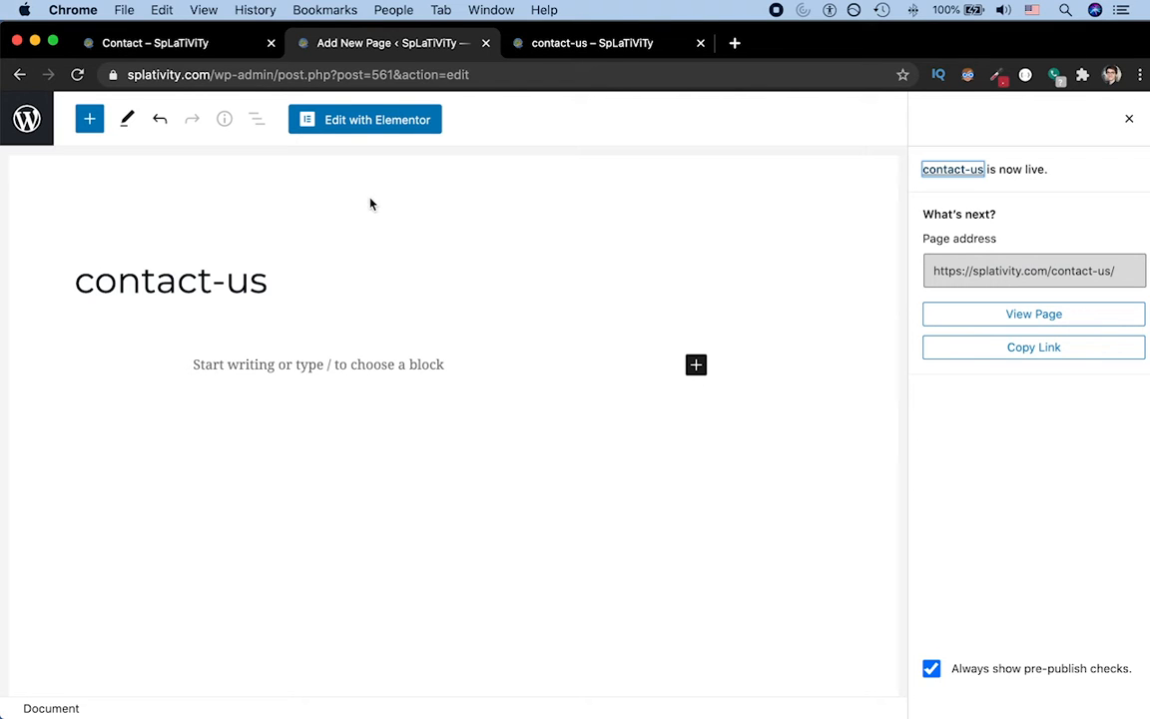
pyautogui.click(360, 122)
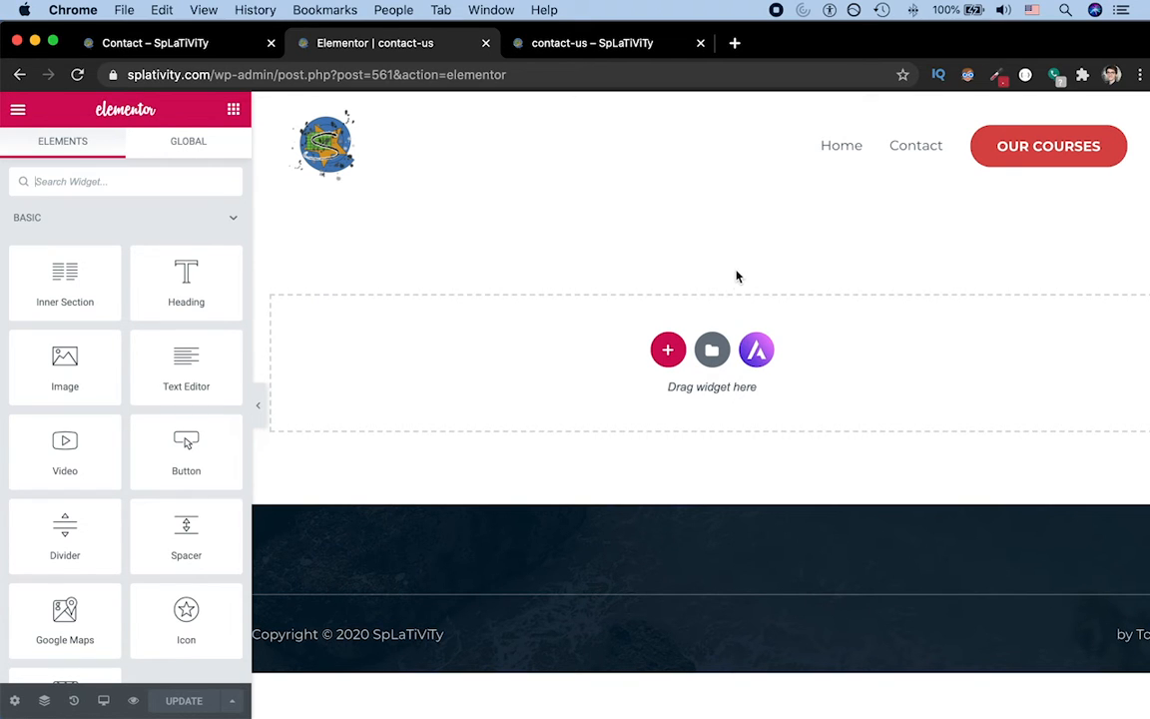
pyautogui.click(715, 366)
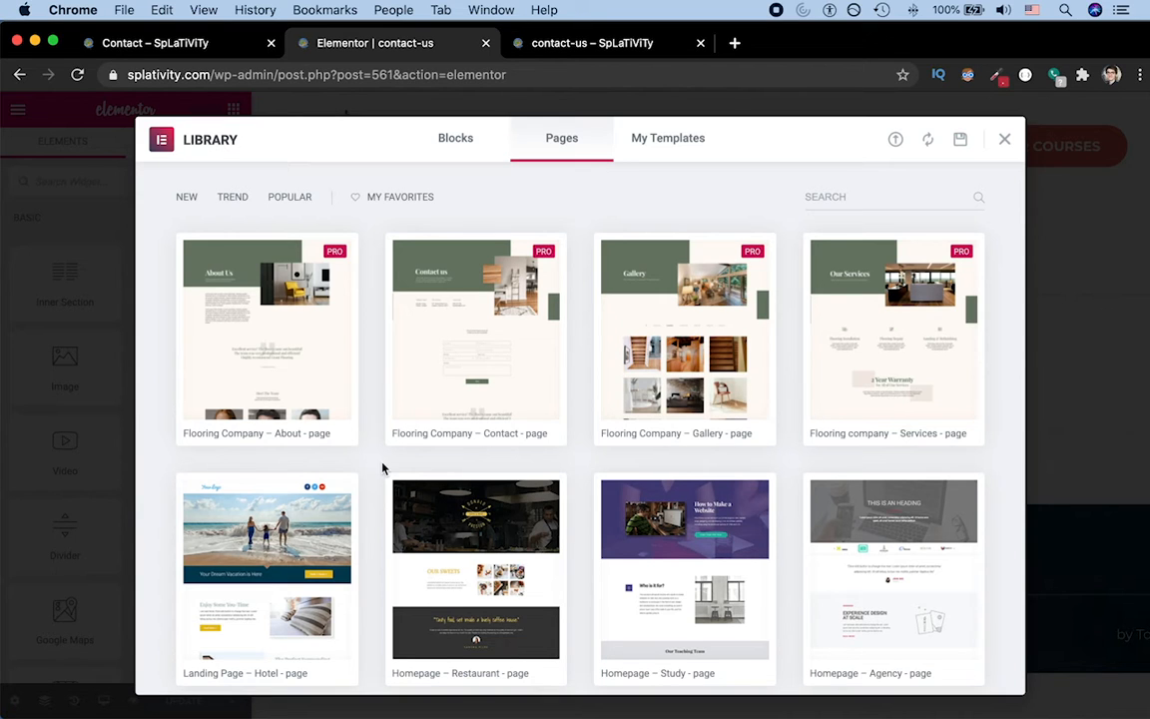
pyautogui.moveTo(350, 488)
pyautogui.click(829, 196)
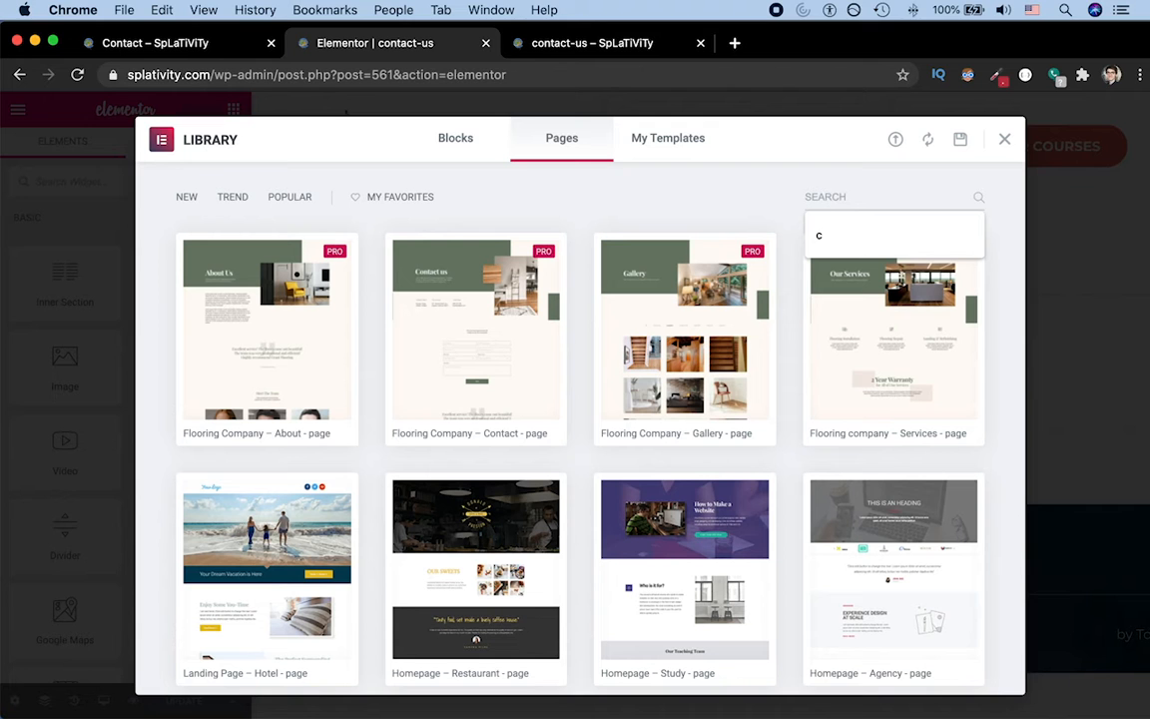
pyautogui.write('contac')
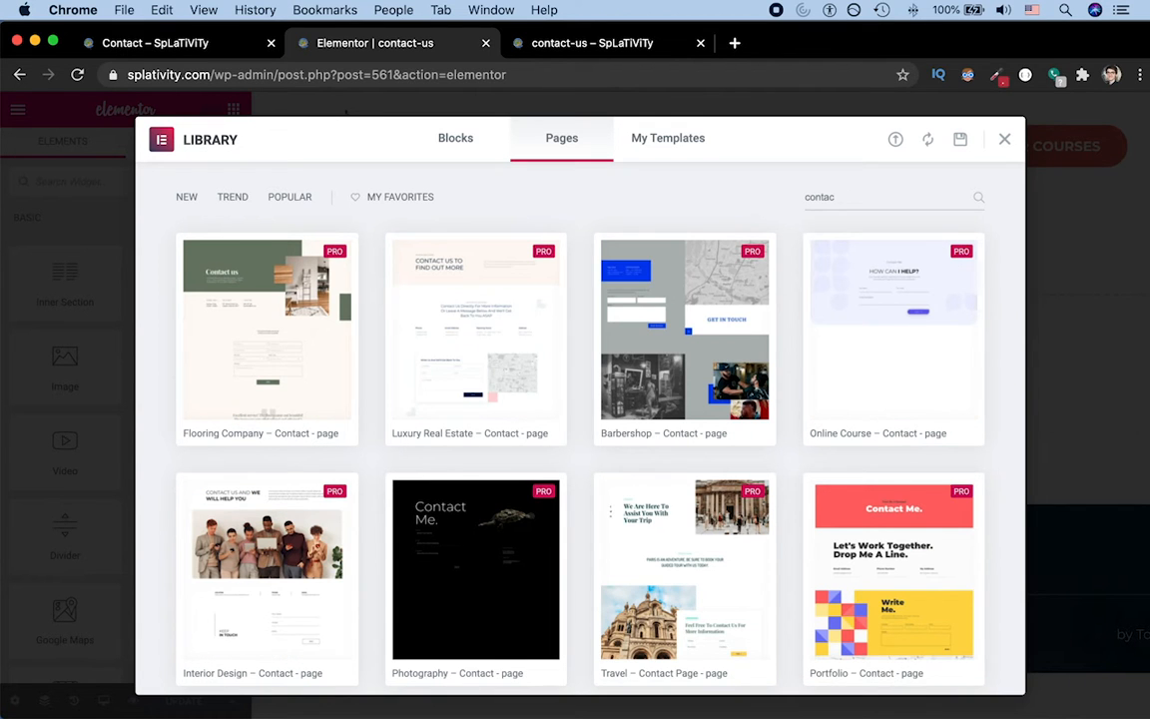
# - Preview the free contact page template with the city skyline header, request its insertion and start connecting to the template library
pyautogui.scroll(-4, 579, 419)
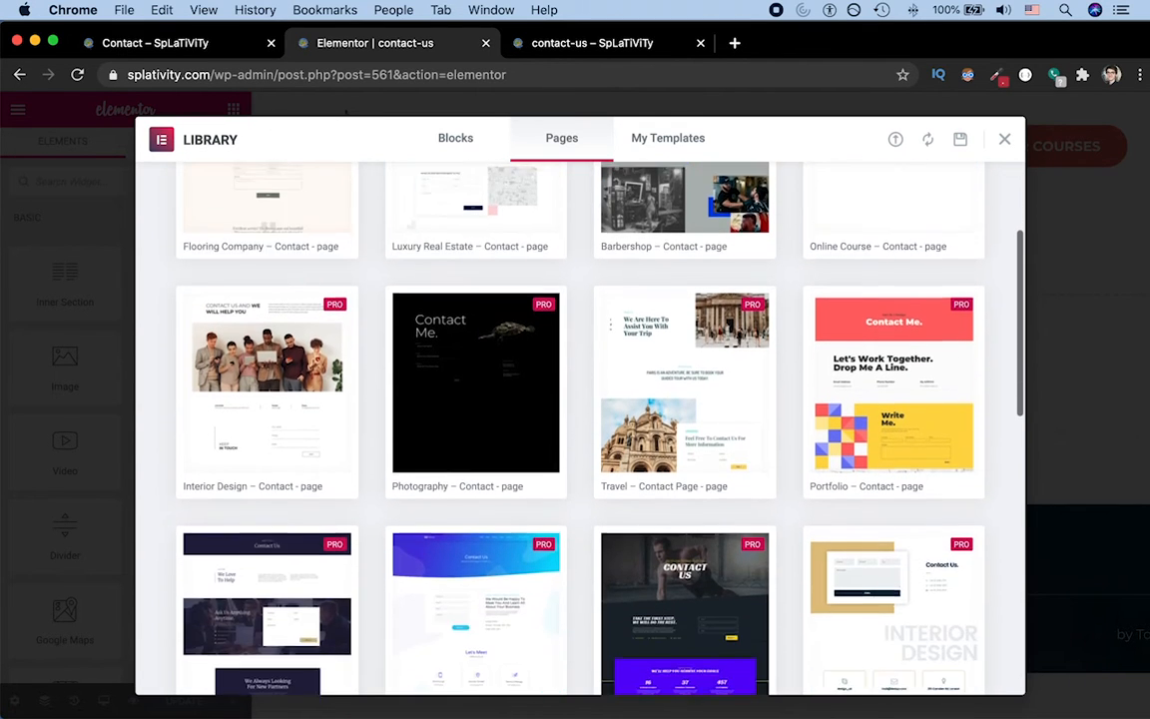
pyautogui.scroll(-10, 579, 420)
pyautogui.scroll(-6, 721, 387)
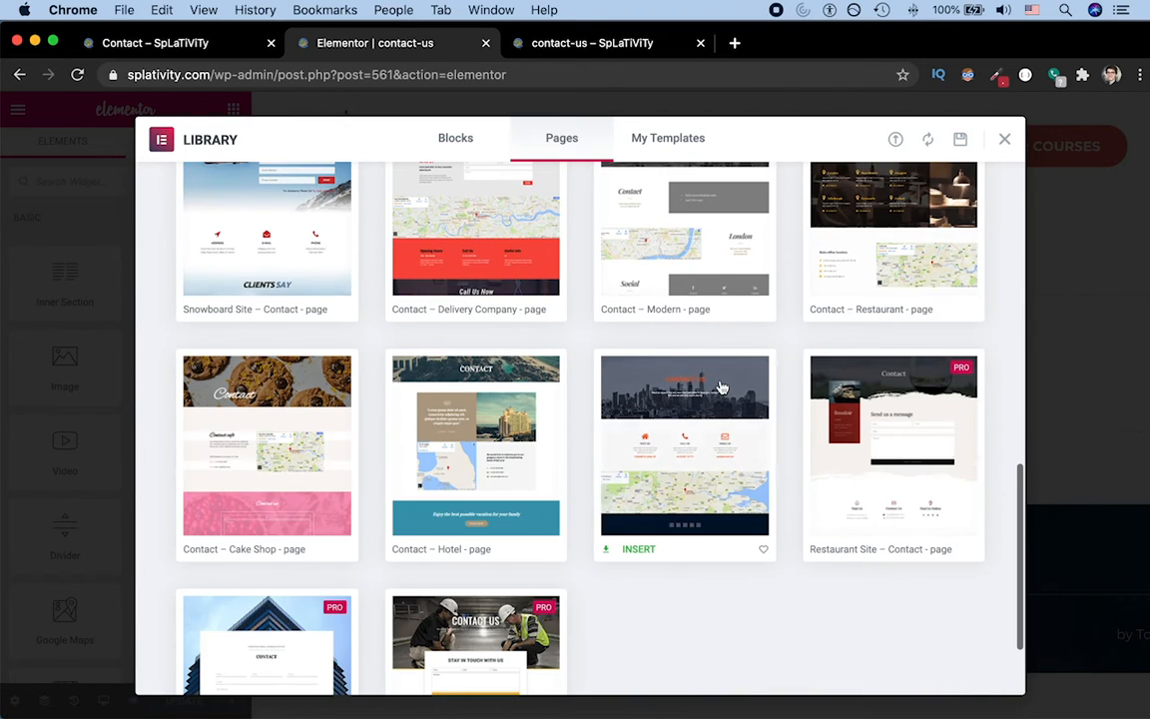
pyautogui.moveTo(721, 388)
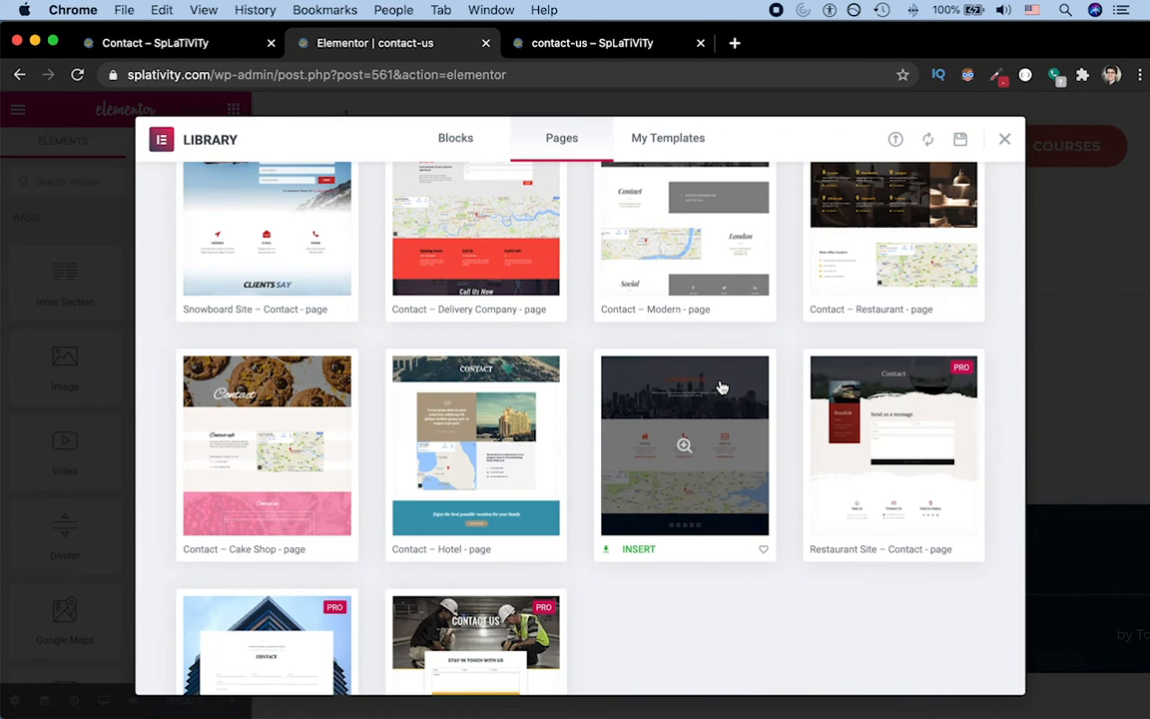
pyautogui.click(721, 388)
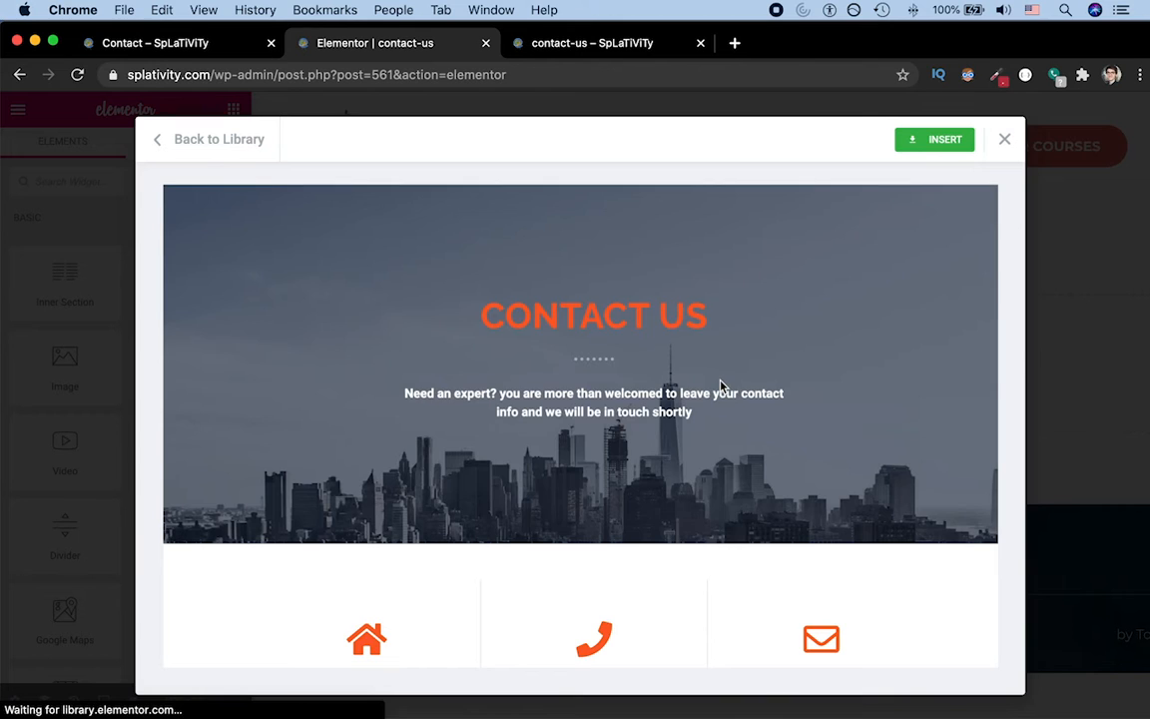
pyautogui.scroll(-5, 721, 388)
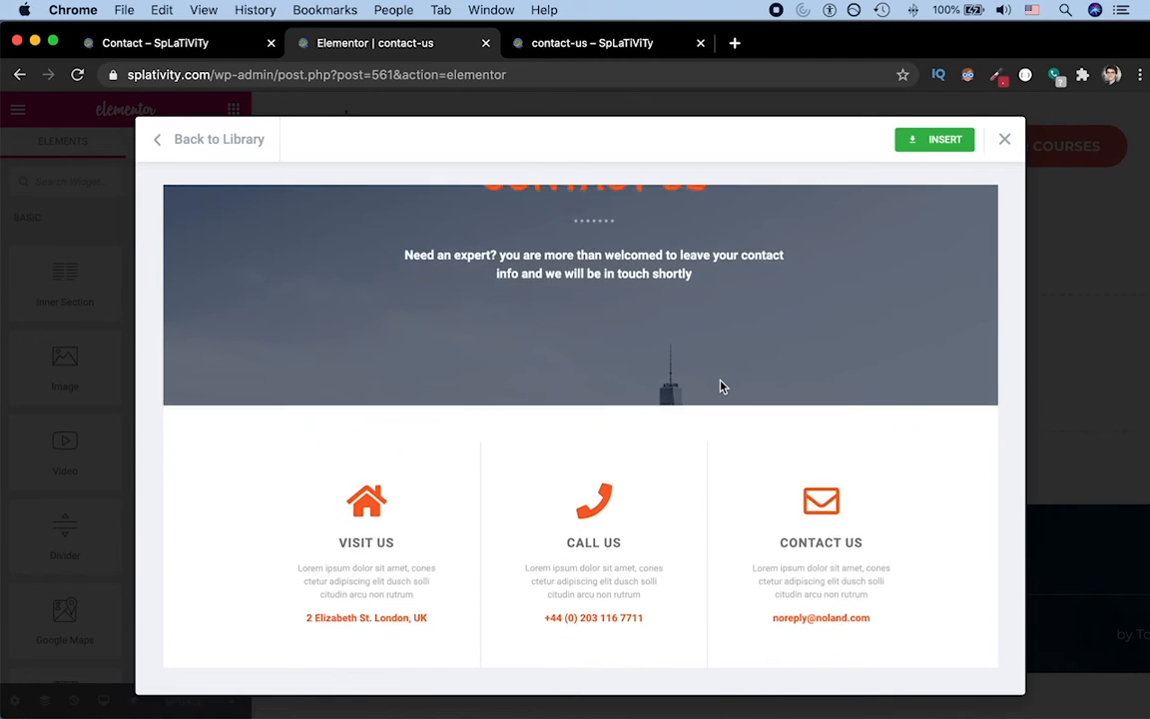
pyautogui.scroll(-3, 721, 387)
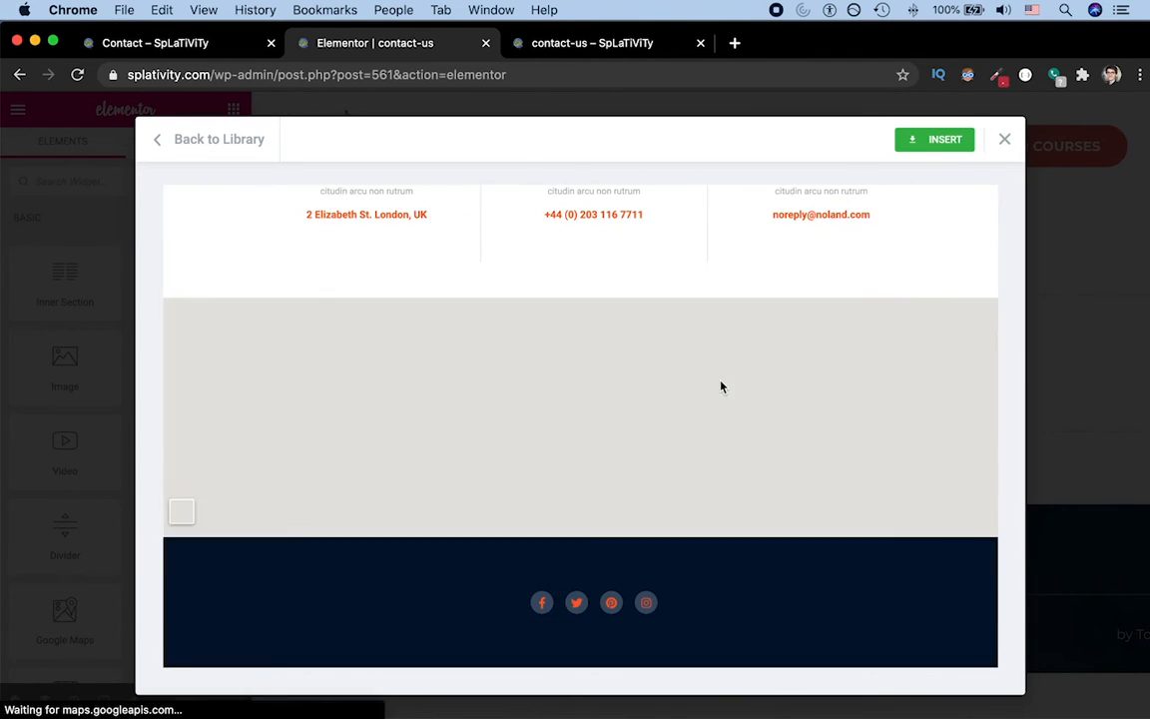
pyautogui.scroll(8, 721, 387)
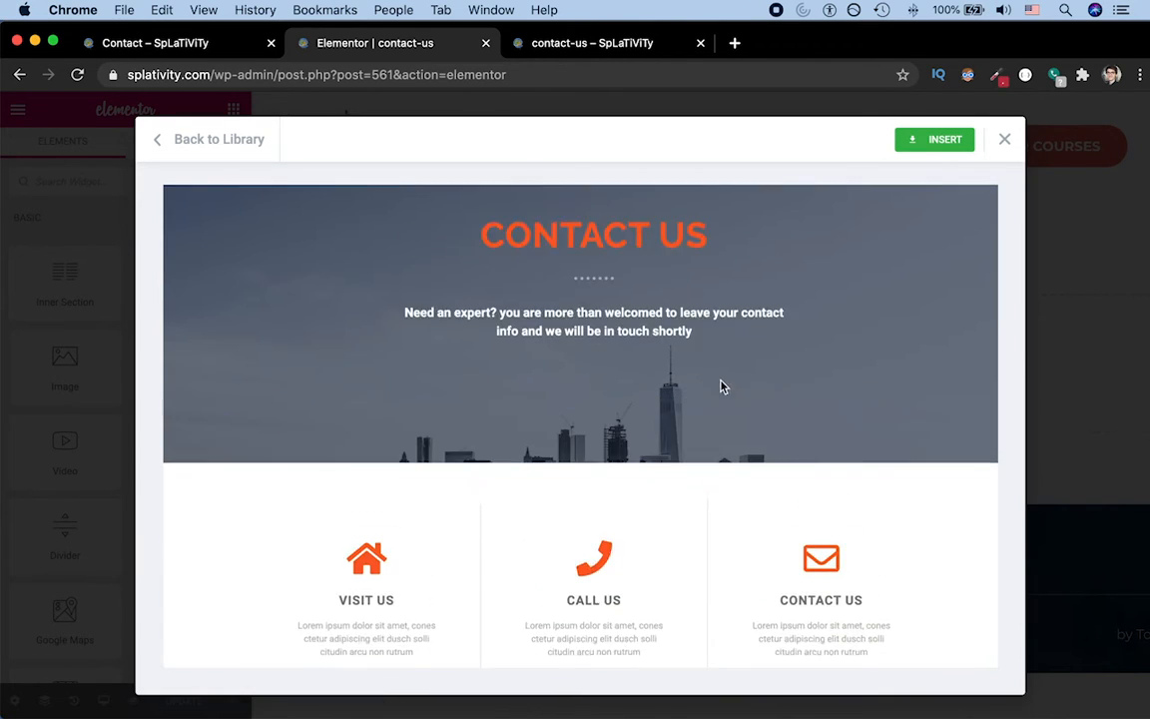
pyautogui.click(933, 148)
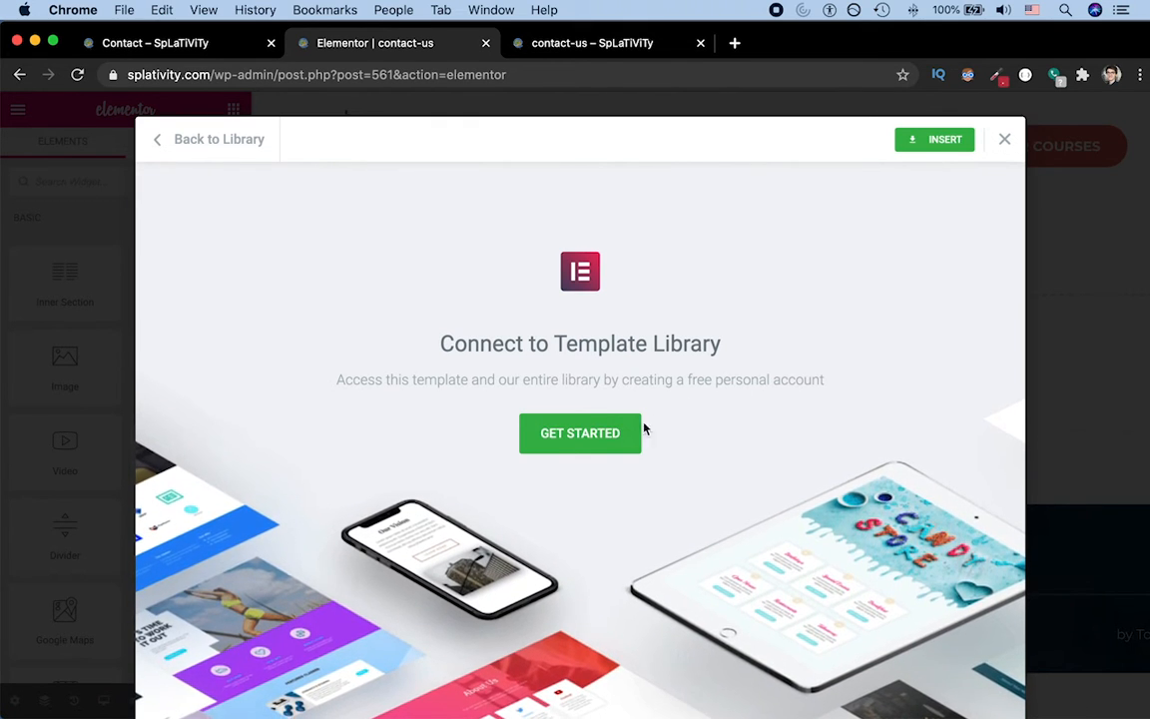
pyautogui.click(621, 436)
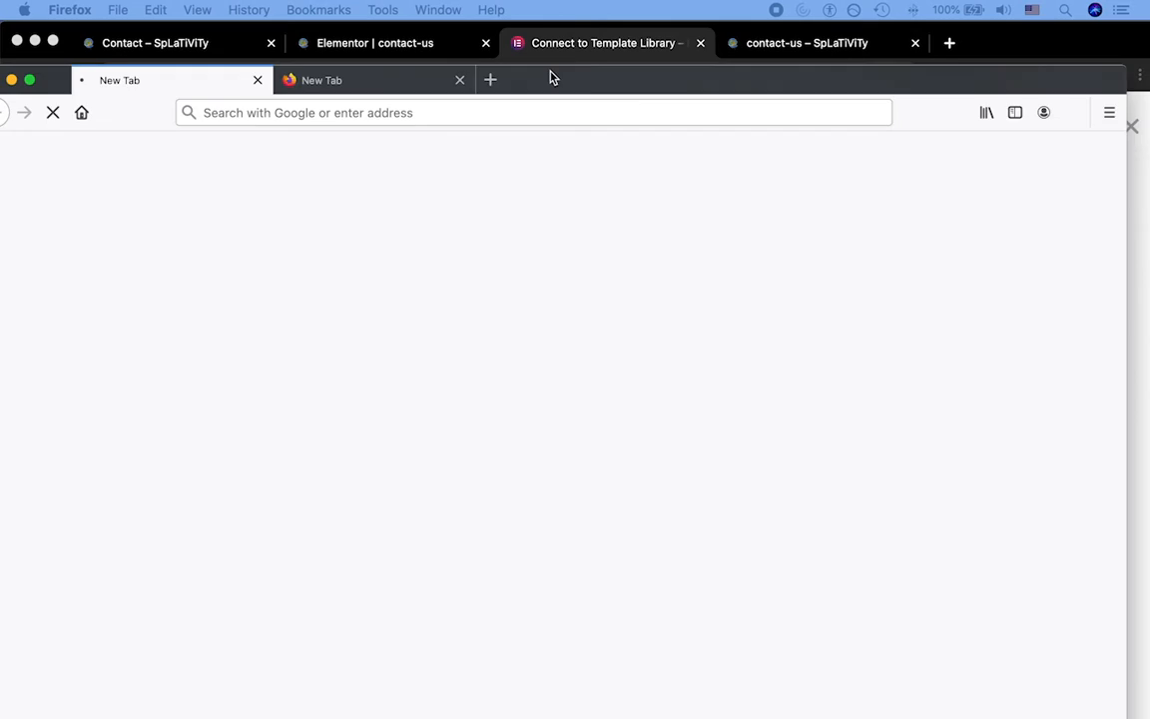
# - Switch to Firefox and open elementor.com
pyautogui.click(388, 72)
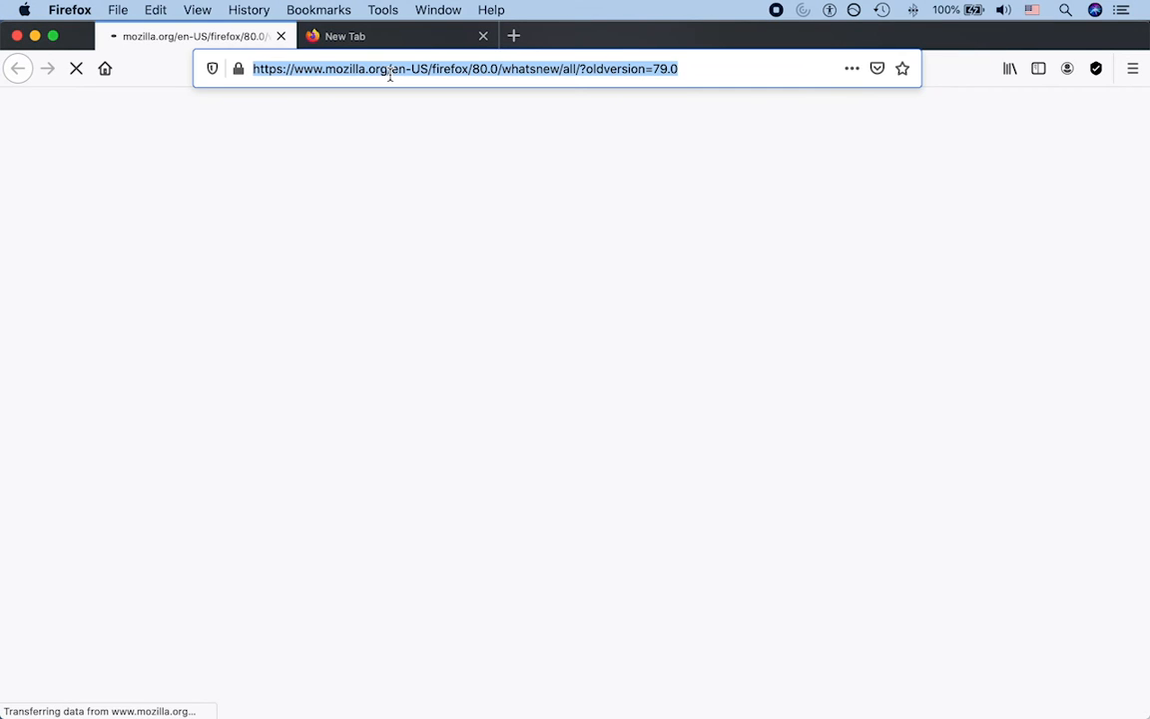
pyautogui.write('ele')
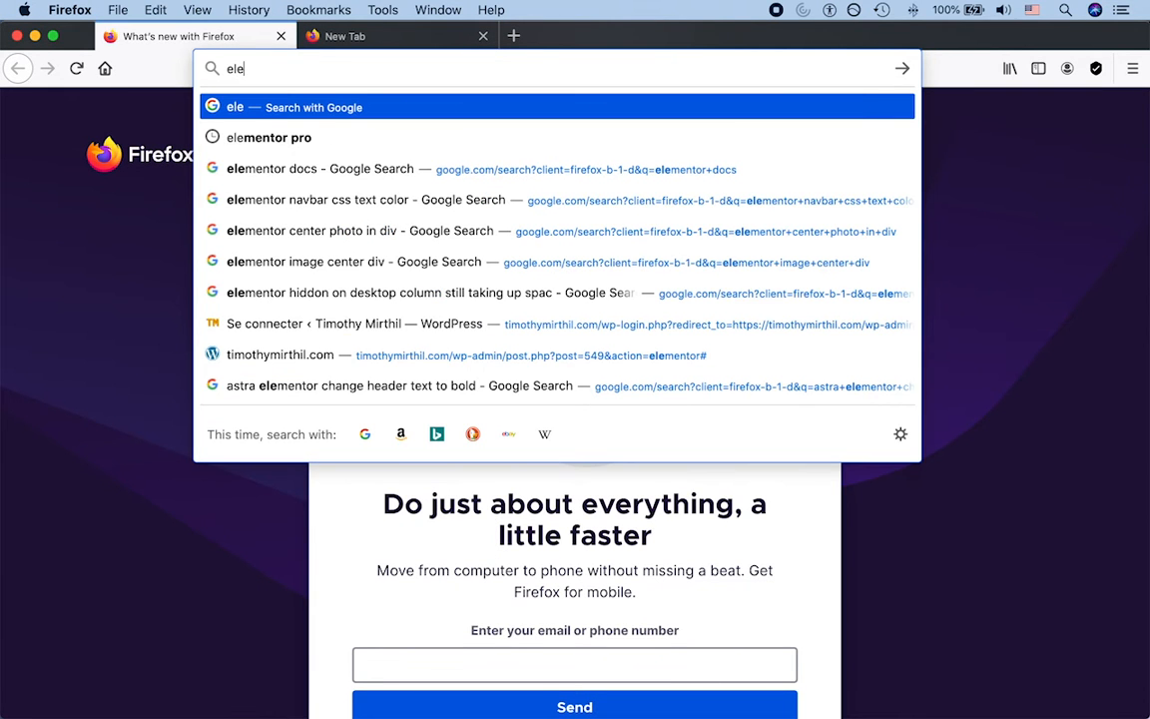
pyautogui.press('Down')
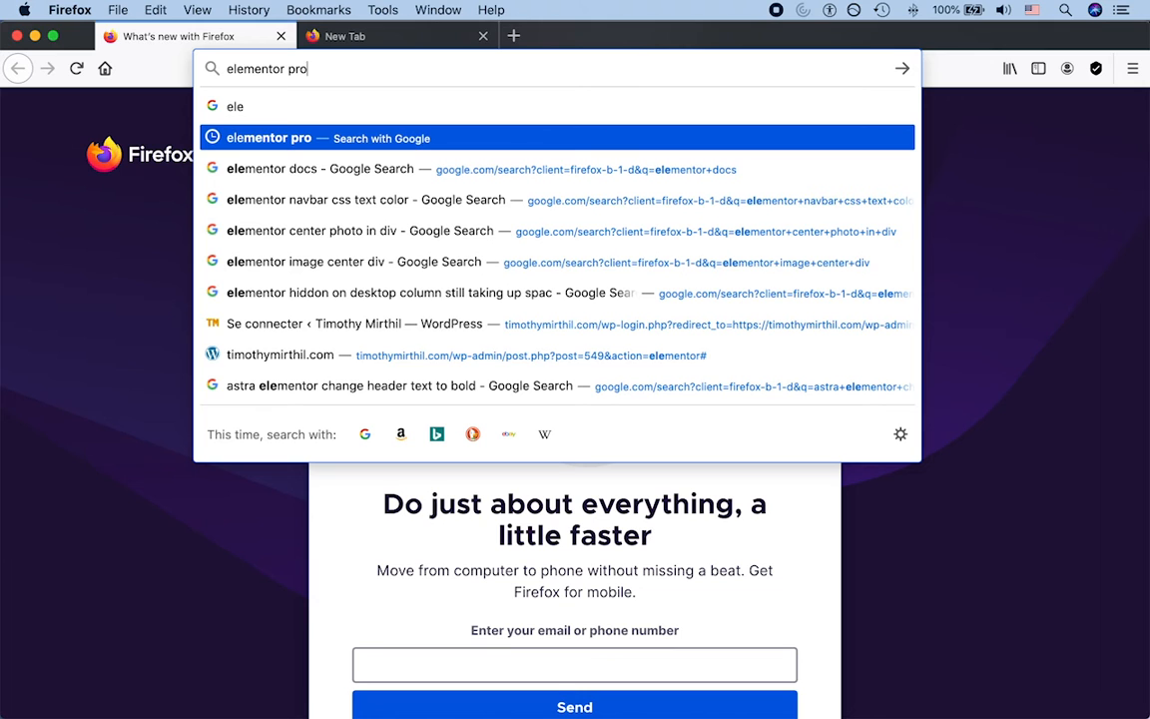
pyautogui.press('BackSpace')
pyautogui.press('BackSpace')
pyautogui.press('BackSpace')
pyautogui.press('BackSpace')
pyautogui.write('.com')
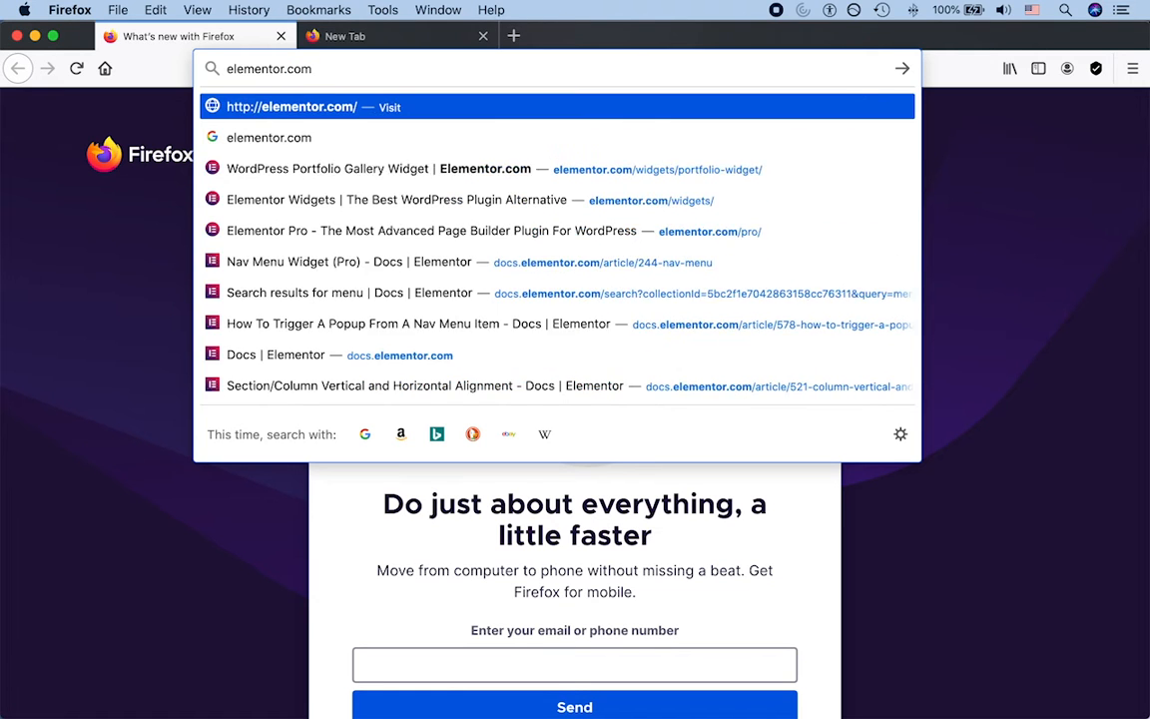
pyautogui.press('Return')
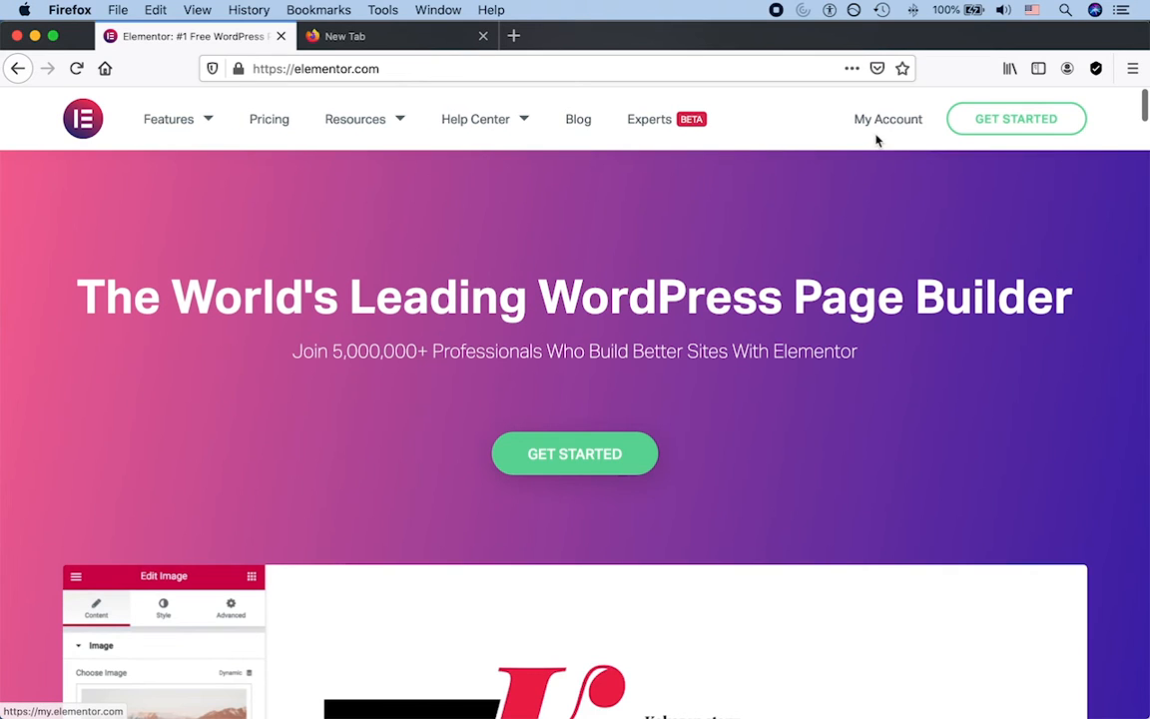
# - View the Elementor account sign-up form, and close the Firefox window with all its tabs
pyautogui.click(877, 128)
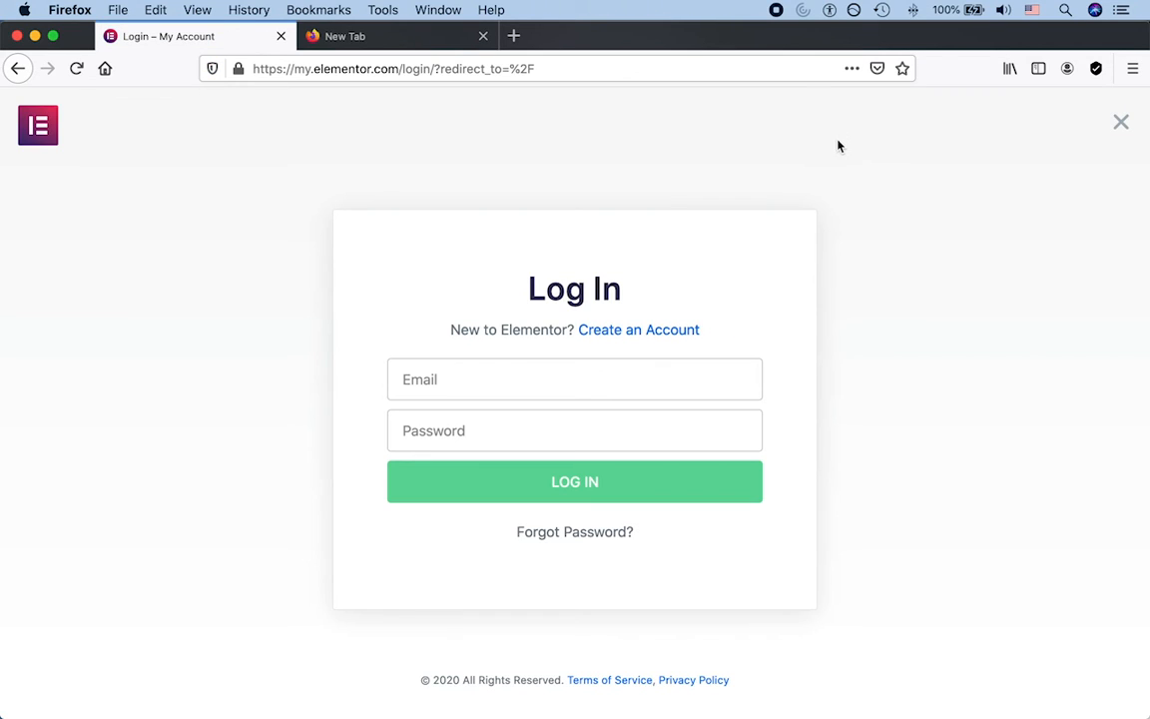
pyautogui.click(654, 333)
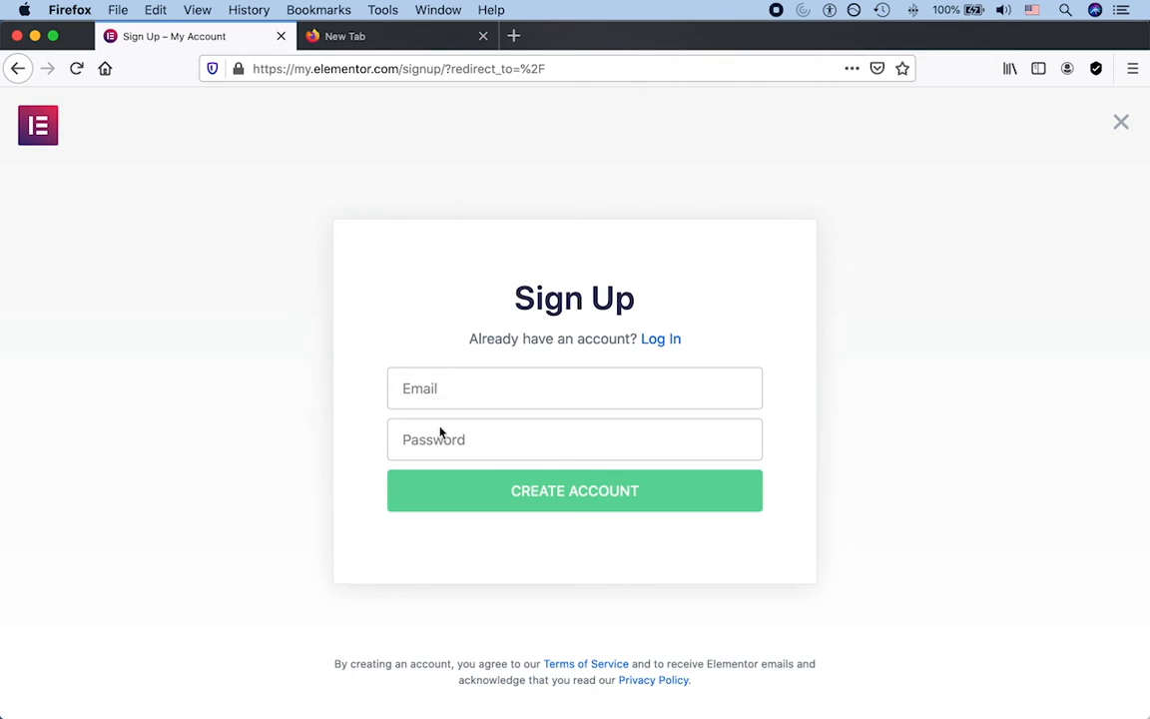
pyautogui.click(17, 36)
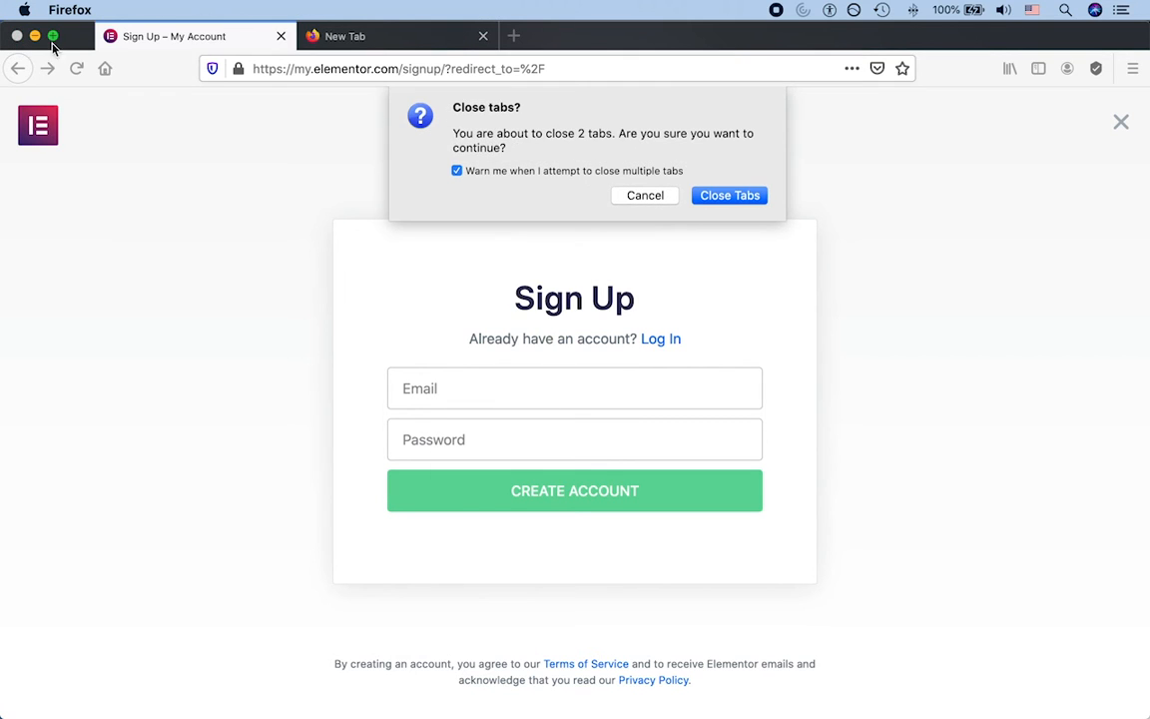
pyautogui.click(745, 194)
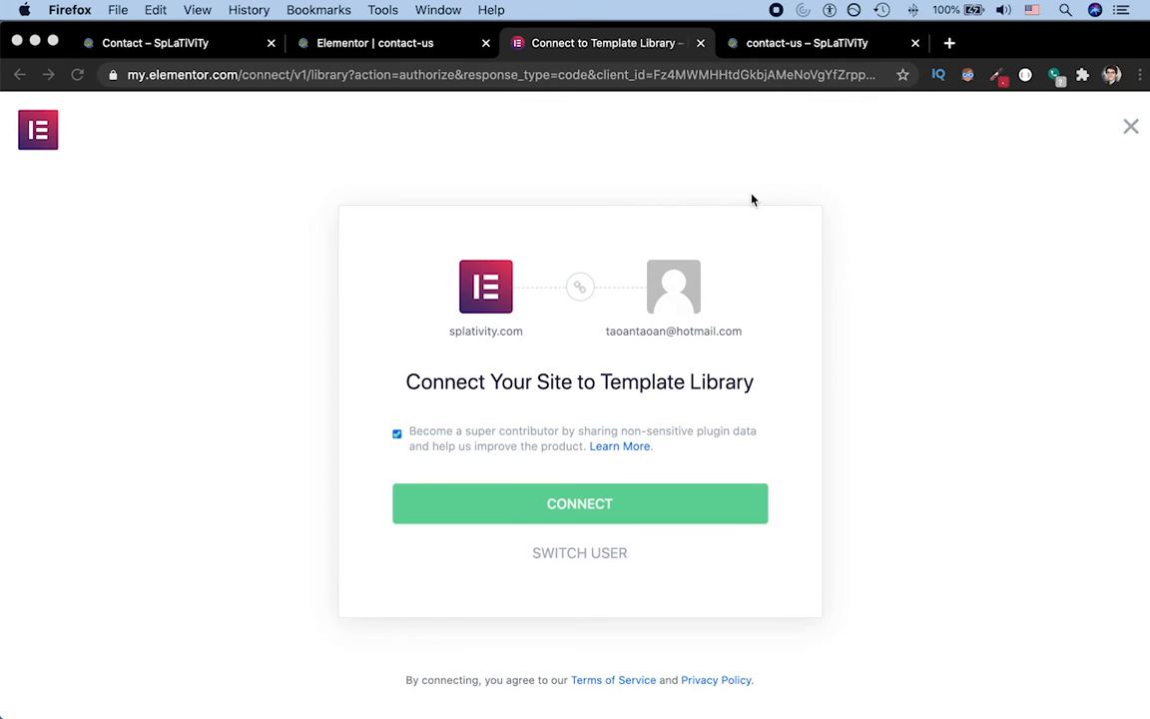
# - Opt out of sharing plugin data and connect the site to the template library
pyautogui.click(397, 437)
pyautogui.click(461, 499)
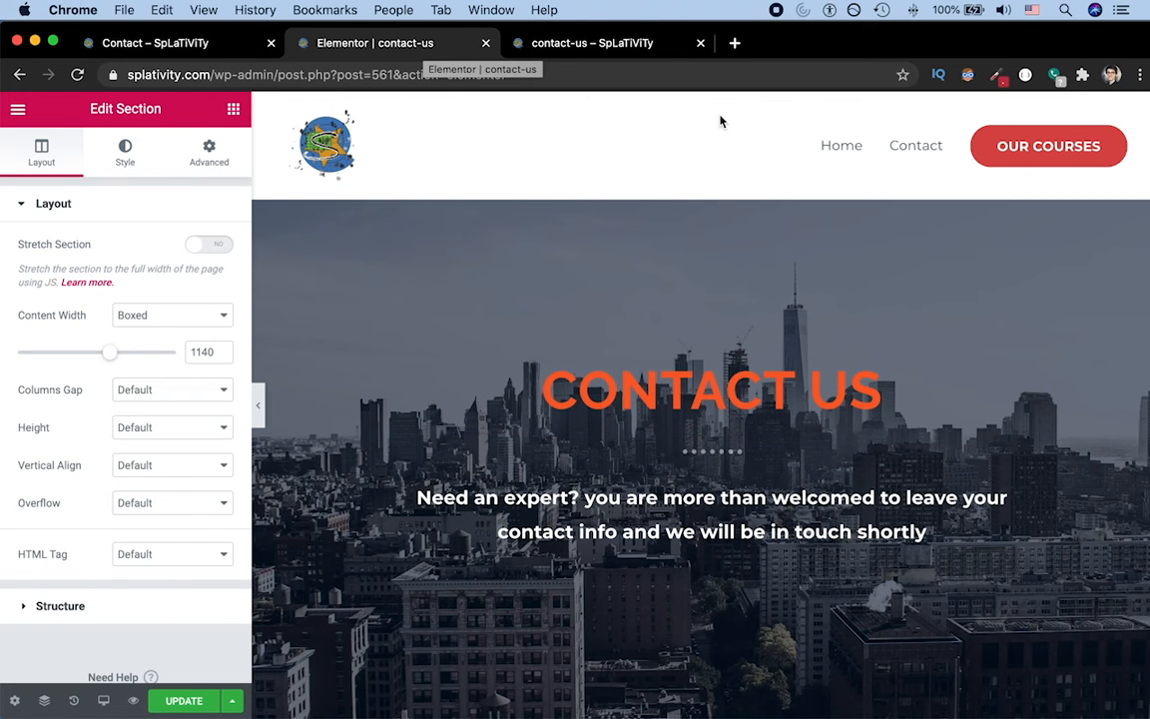
# - Change the text color of the CONTACT US heading in the skyline header to white (#FFFFFF)
pyautogui.scroll(-10, 719, 156)
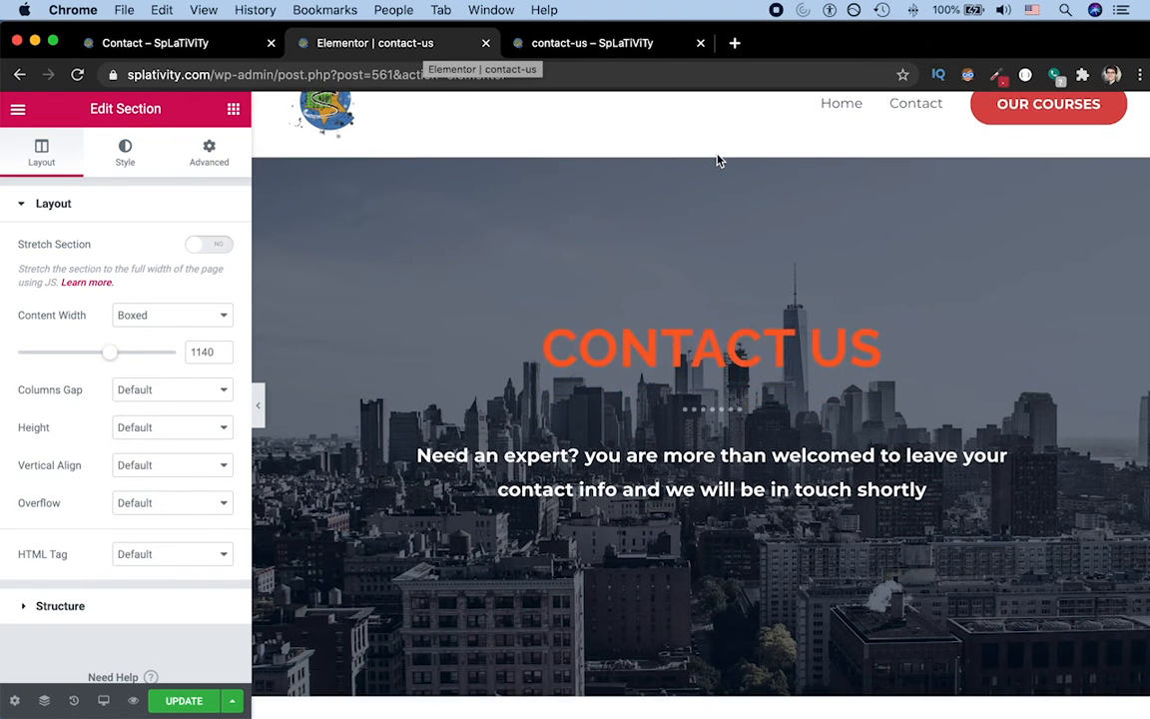
pyautogui.scroll(-15, 718, 160)
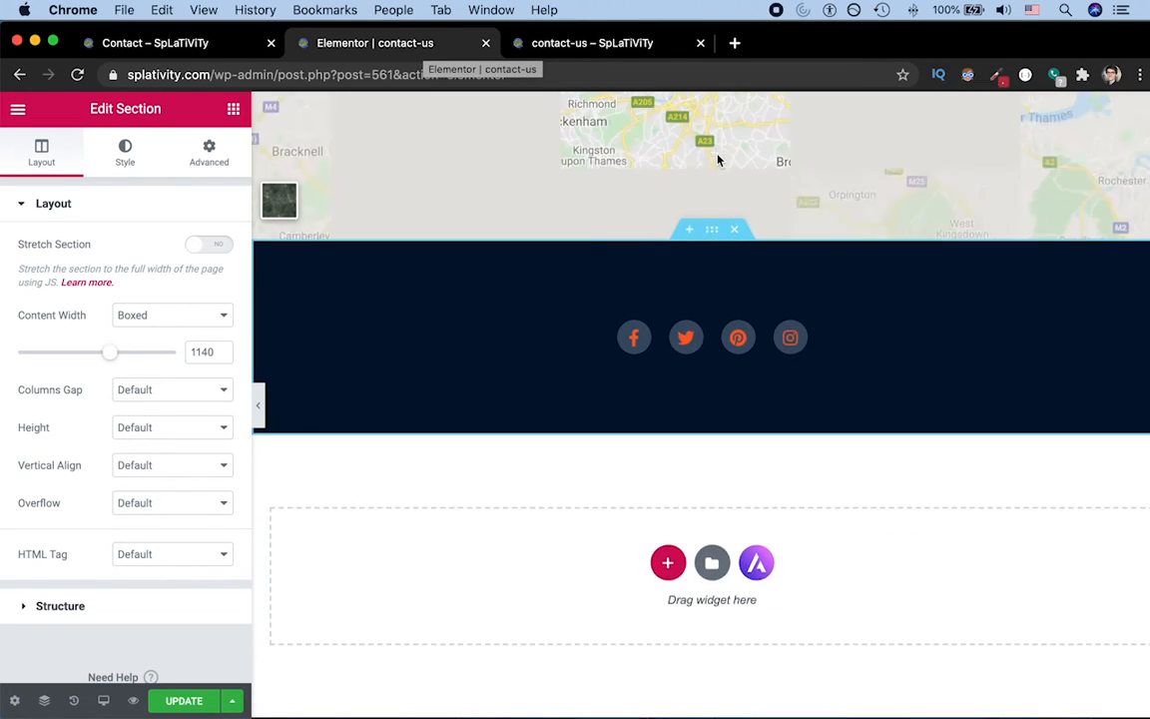
pyautogui.scroll(20, 717, 160)
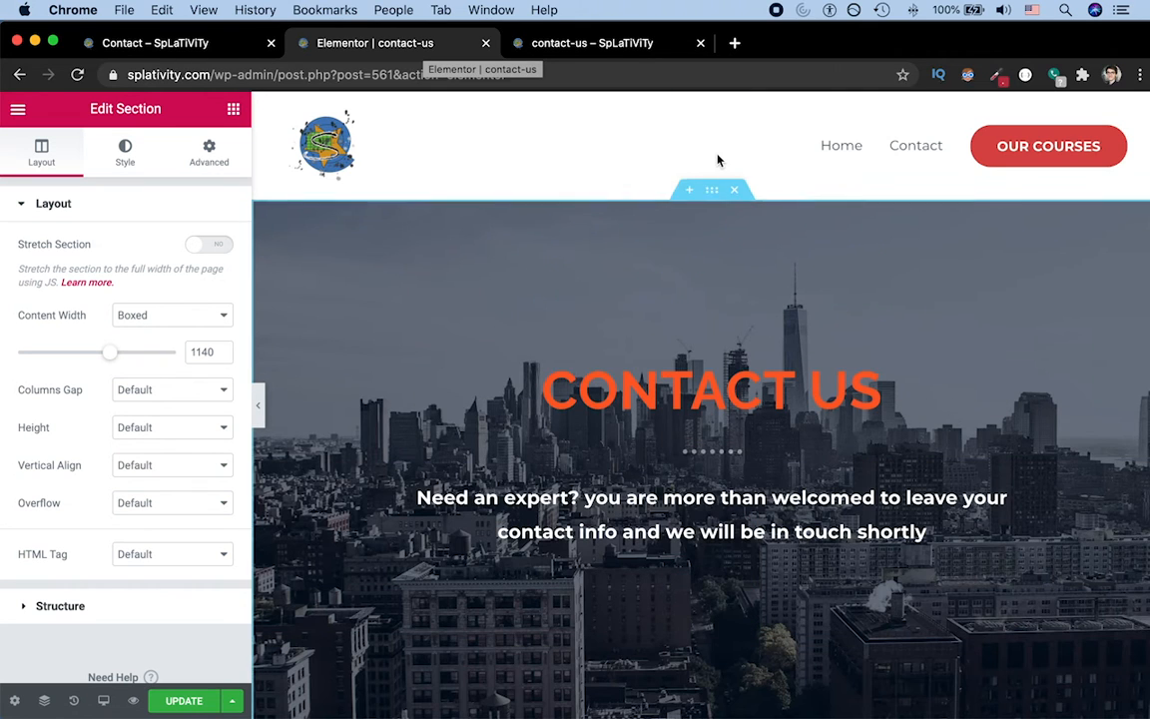
pyautogui.doubleClick(700, 385)
pyautogui.tripleClick(700, 385)
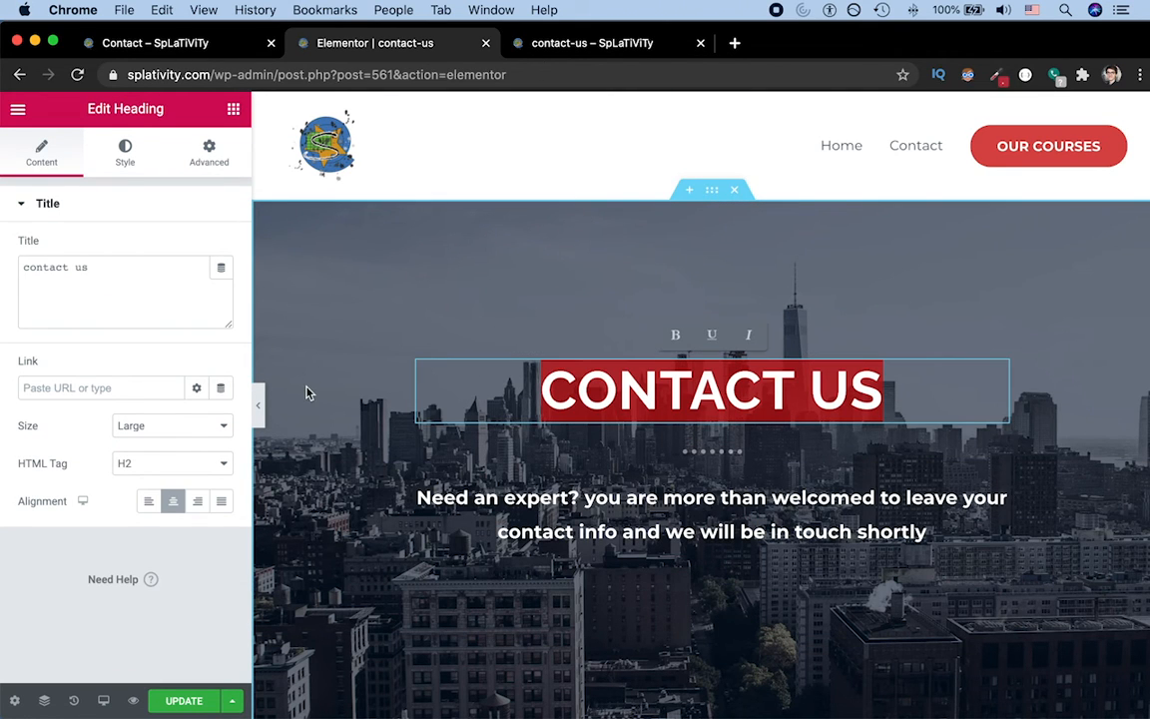
pyautogui.click(118, 152)
pyautogui.click(196, 248)
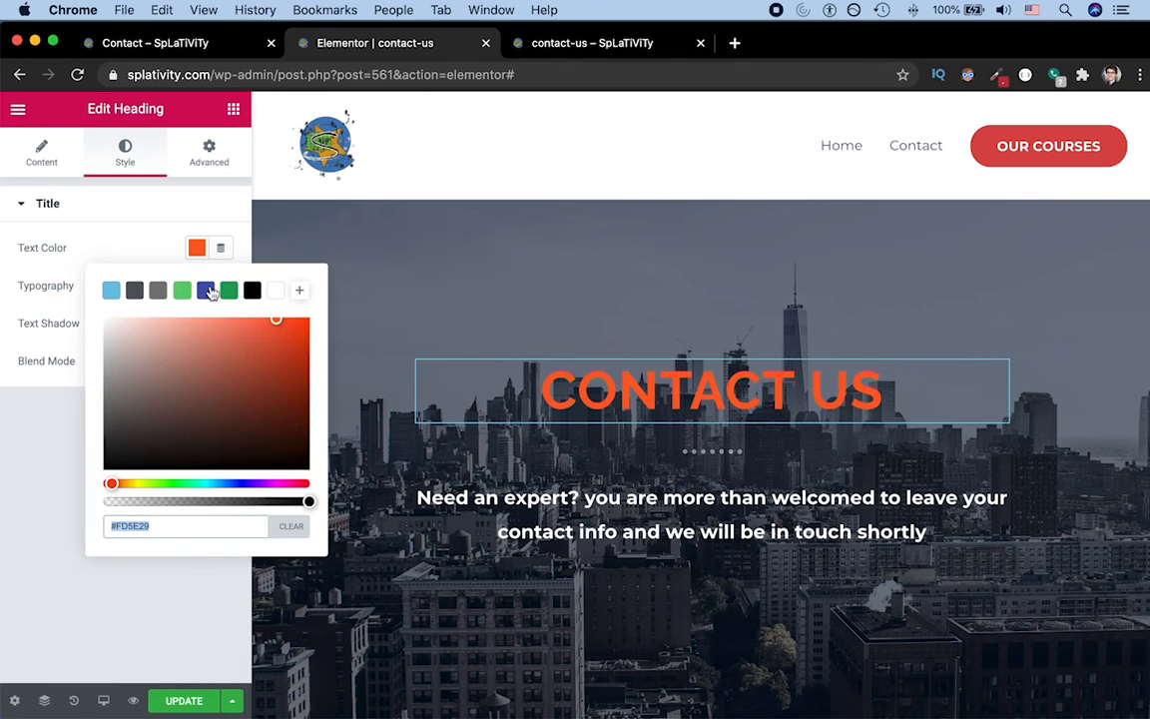
pyautogui.click(275, 292)
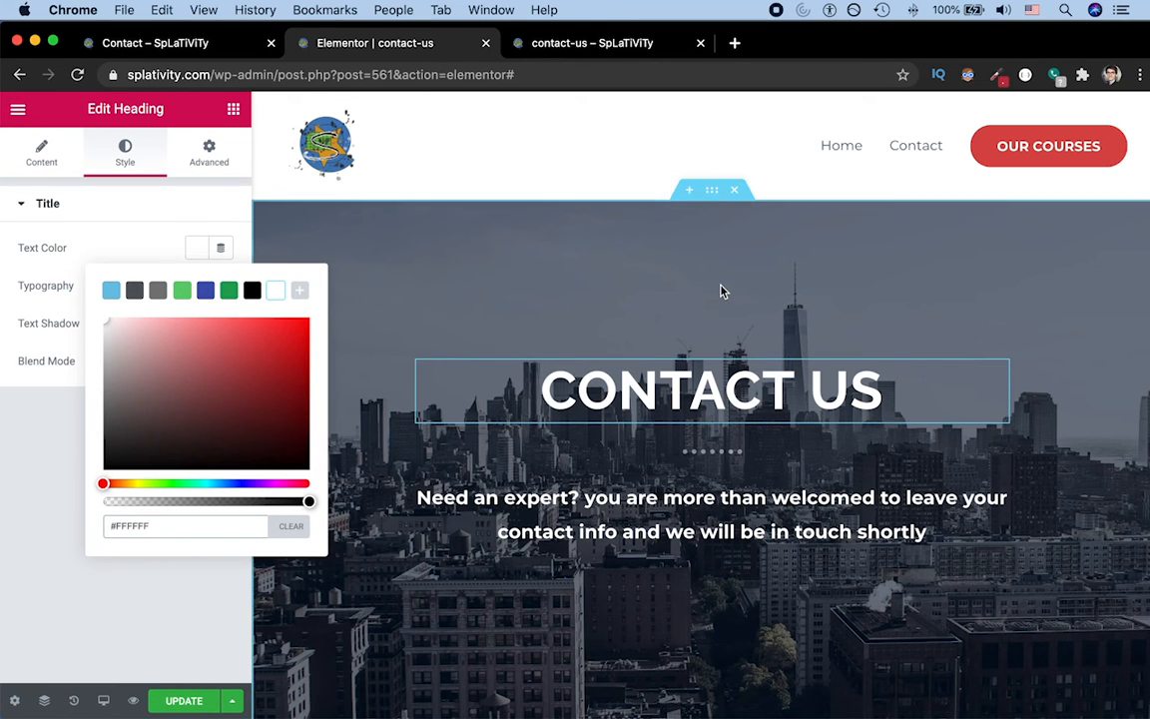
# - Look over the contact details sections and open the Facebook item of the social icons widget to view its link settings
pyautogui.scroll(-5, 721, 291)
pyautogui.scroll(-6, 721, 290)
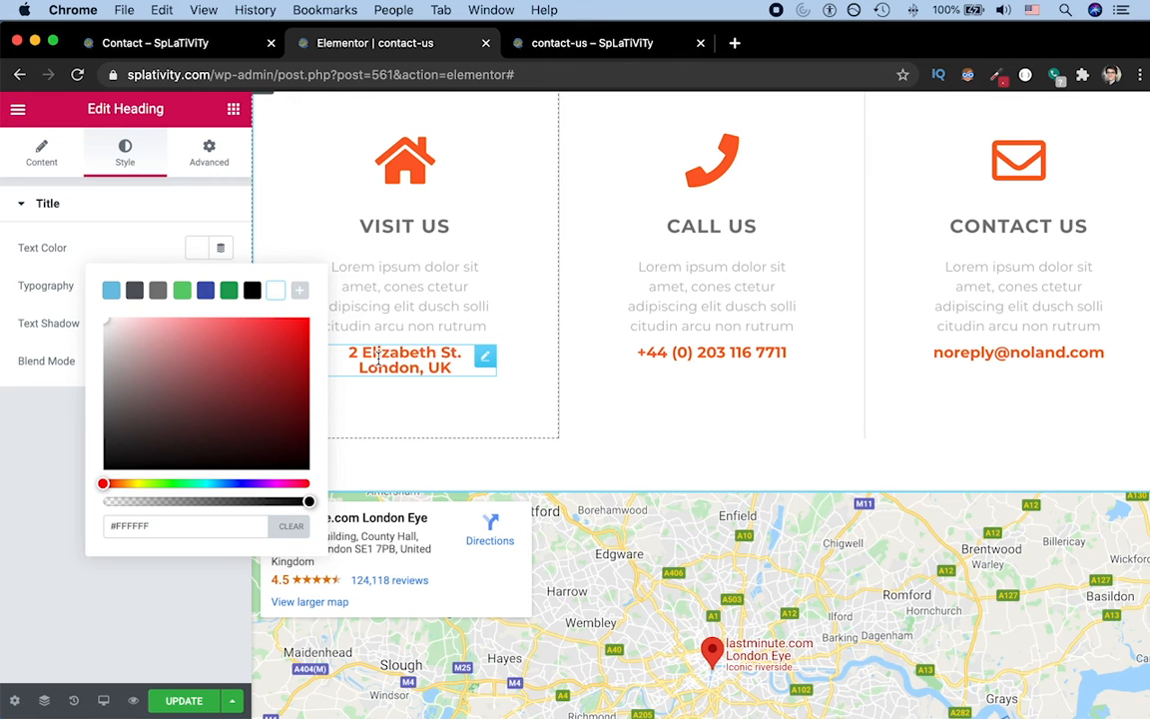
pyautogui.scroll(-1, 488, 372)
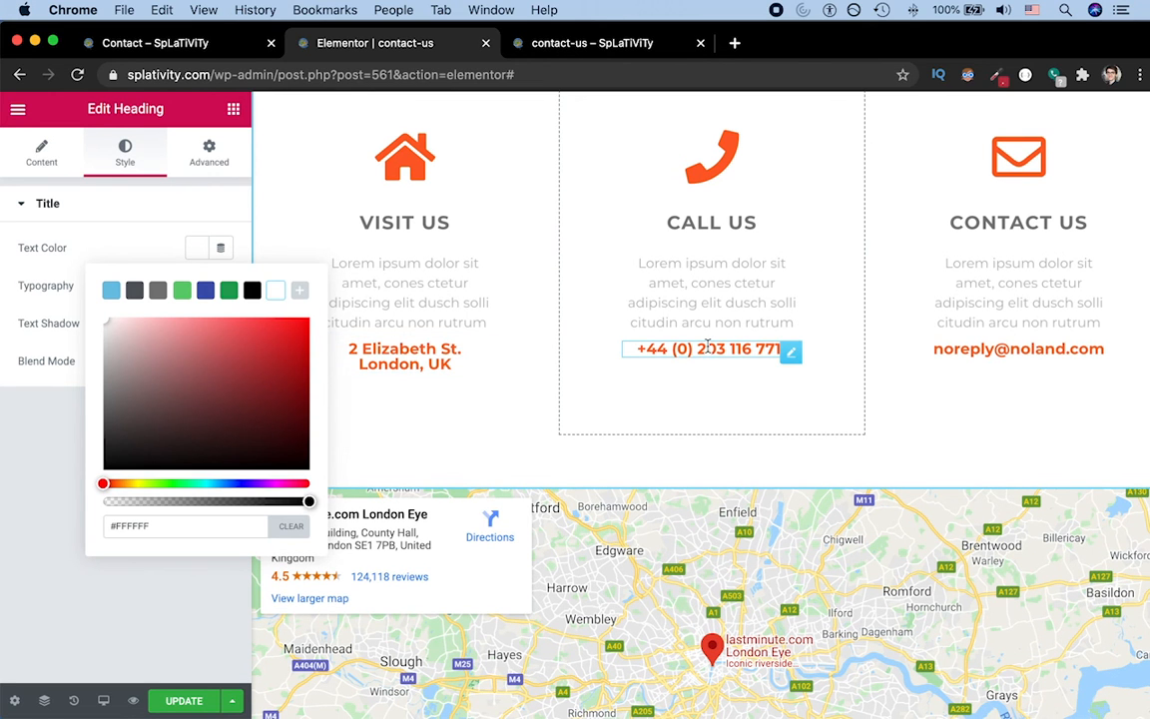
pyautogui.scroll(-15, 707, 347)
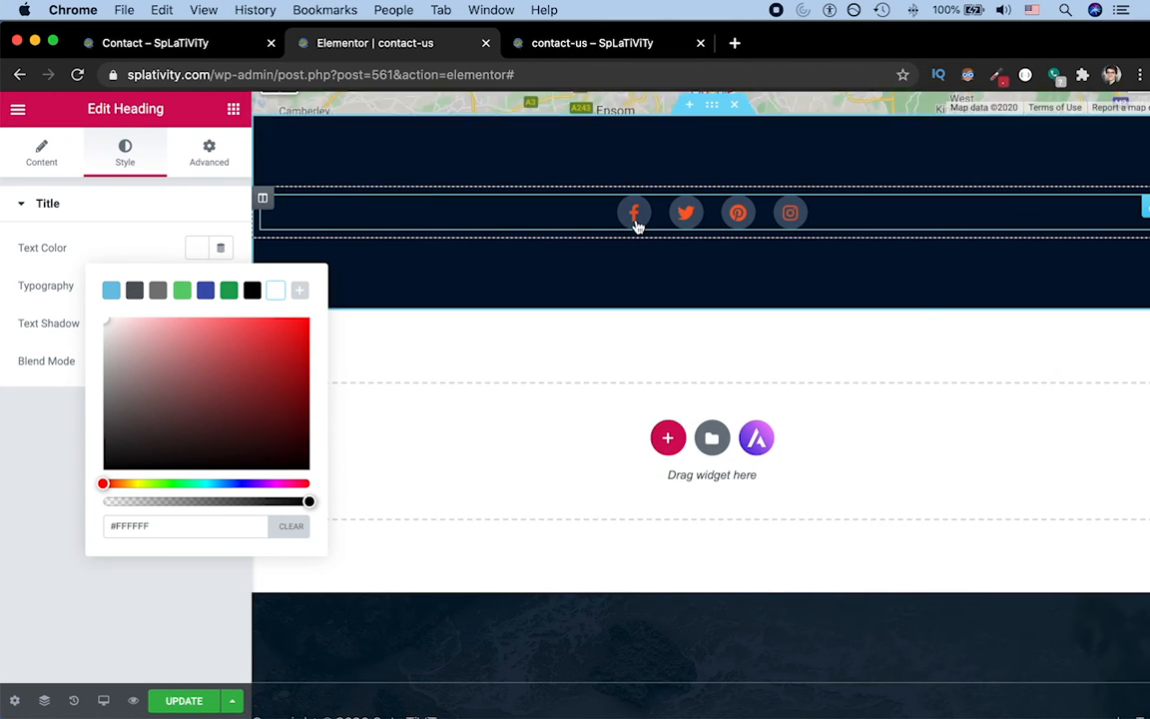
pyautogui.click(635, 225)
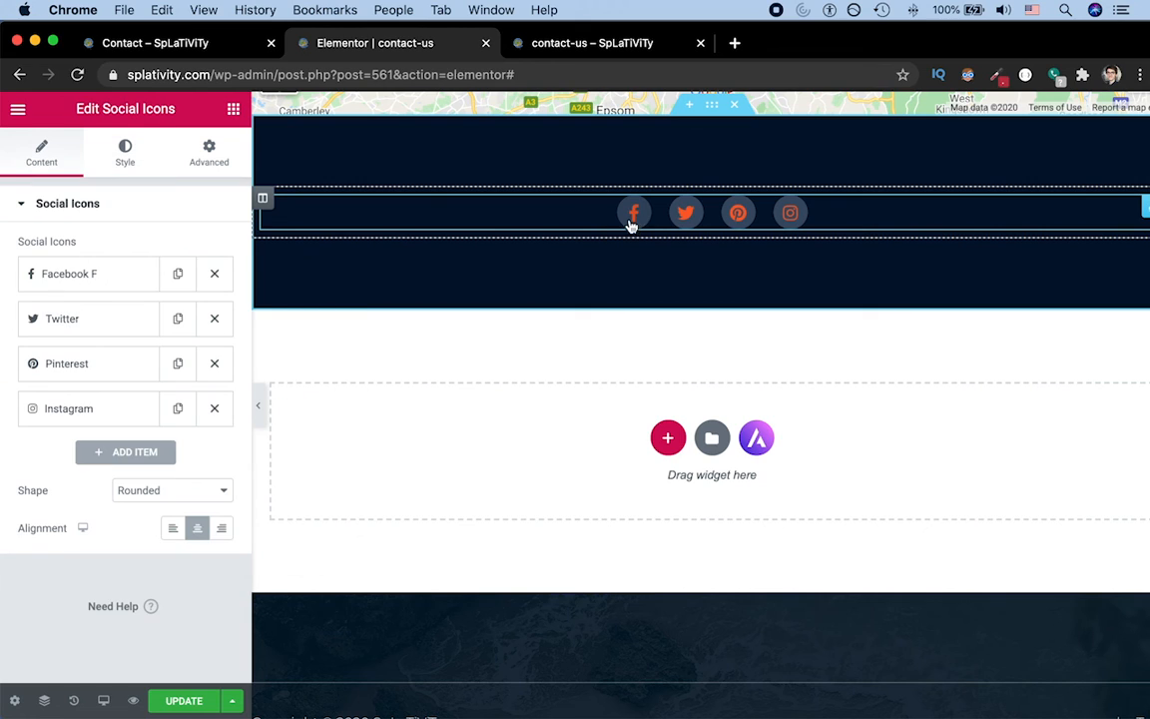
pyautogui.click(60, 273)
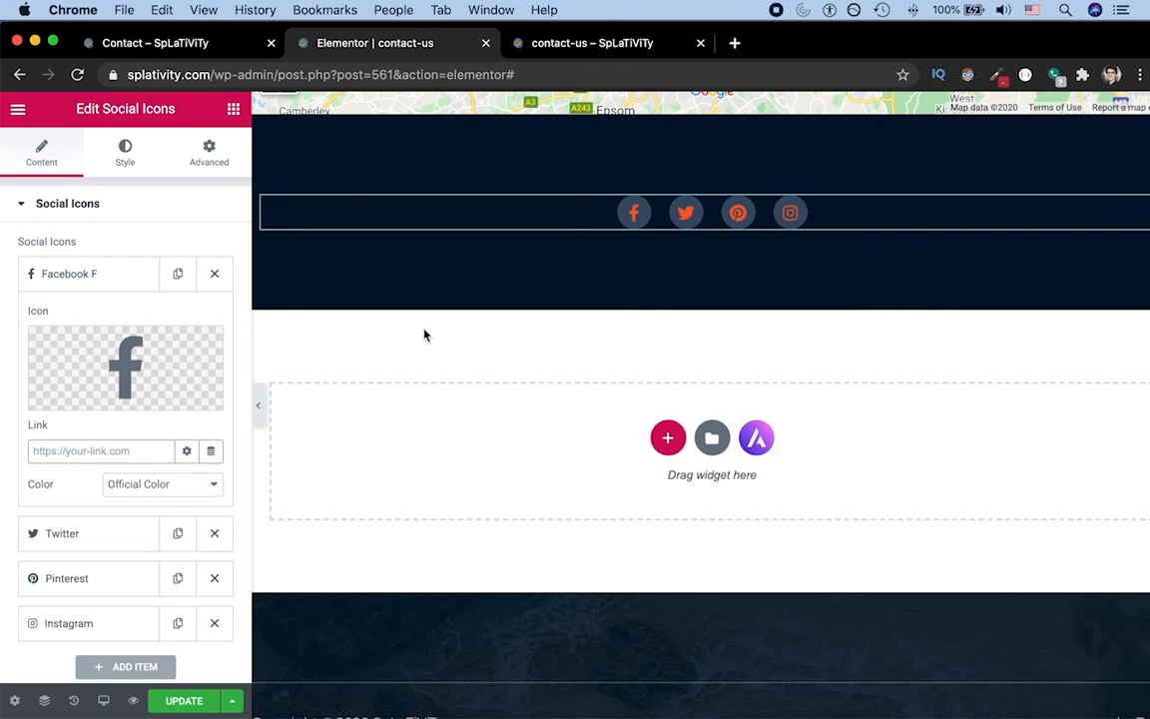
# - Update the edited page, and reload the live contact-us page to review it down to the footer
pyautogui.scroll(20, 425, 336)
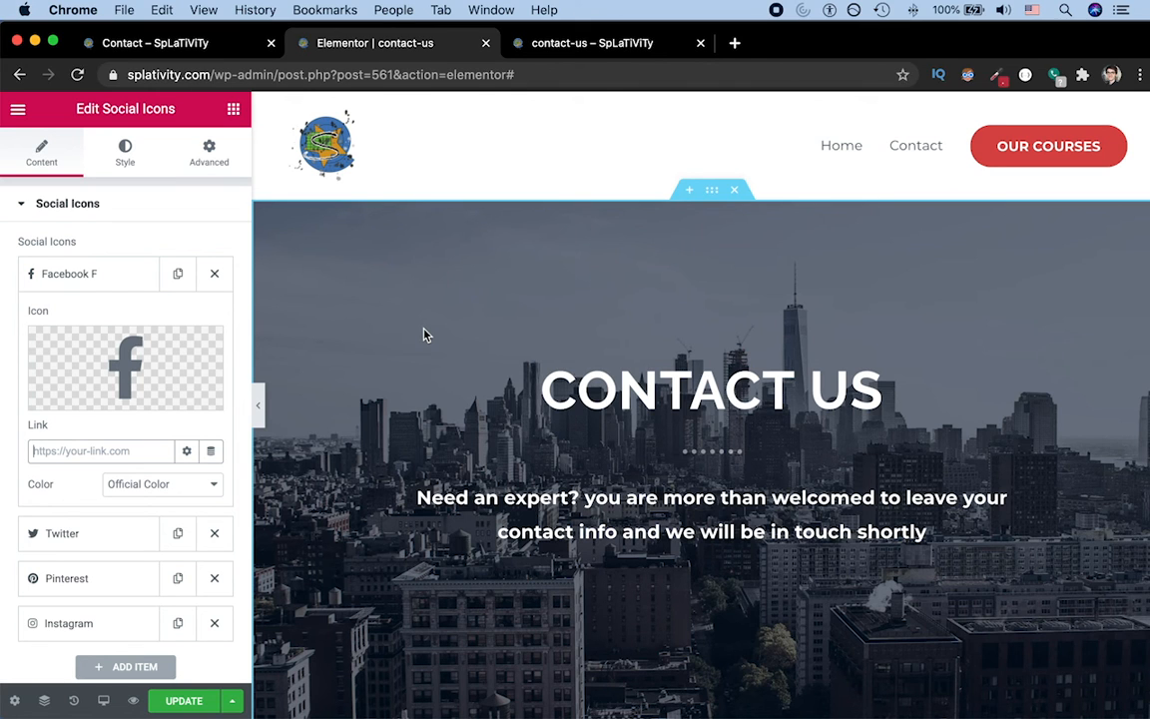
pyautogui.click(188, 702)
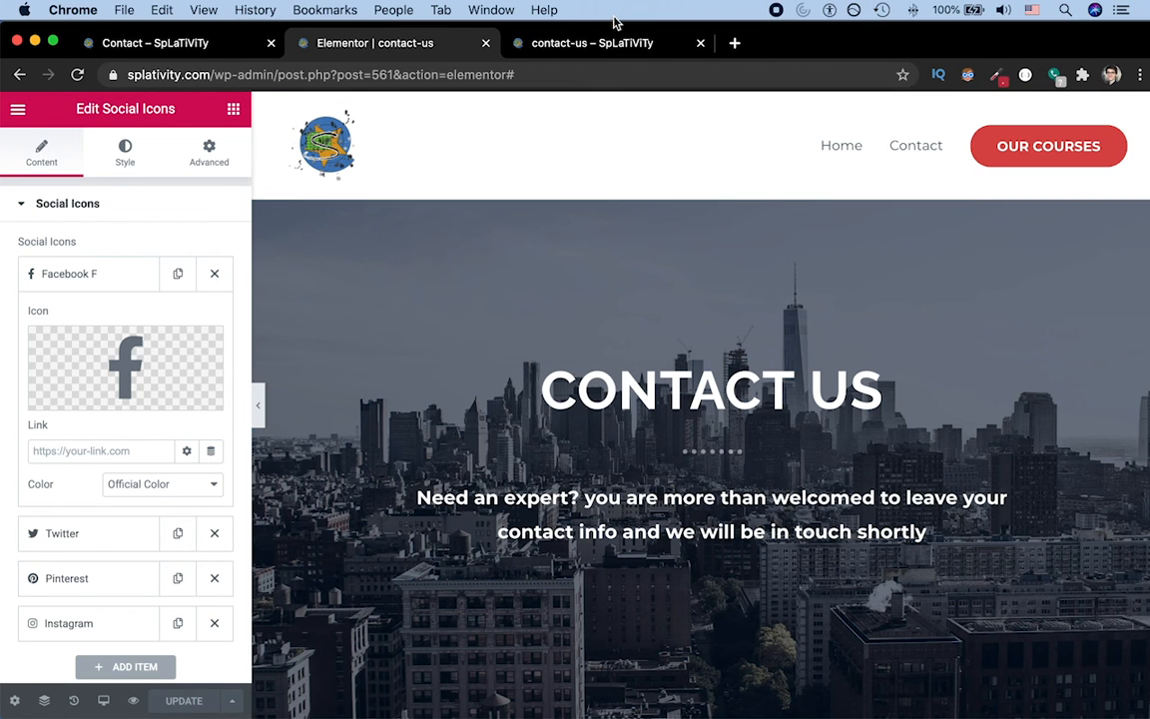
pyautogui.click(616, 47)
pyautogui.press('super+r')
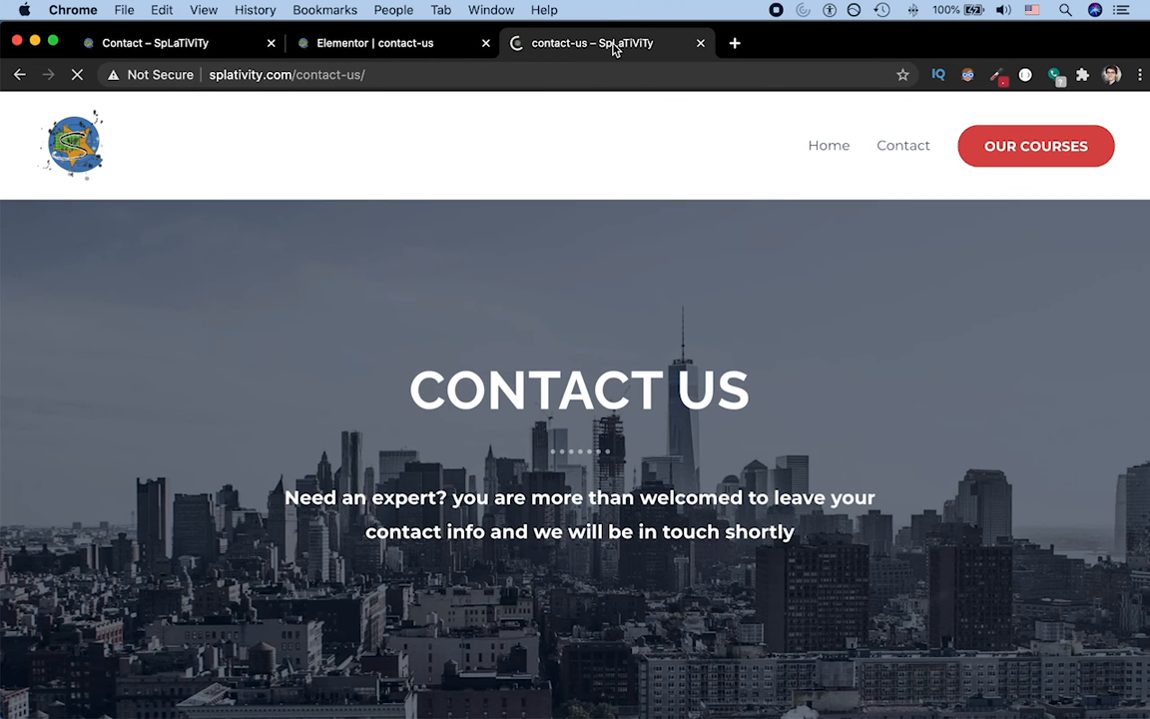
pyautogui.scroll(-2, 650, 159)
pyautogui.scroll(-10, 650, 162)
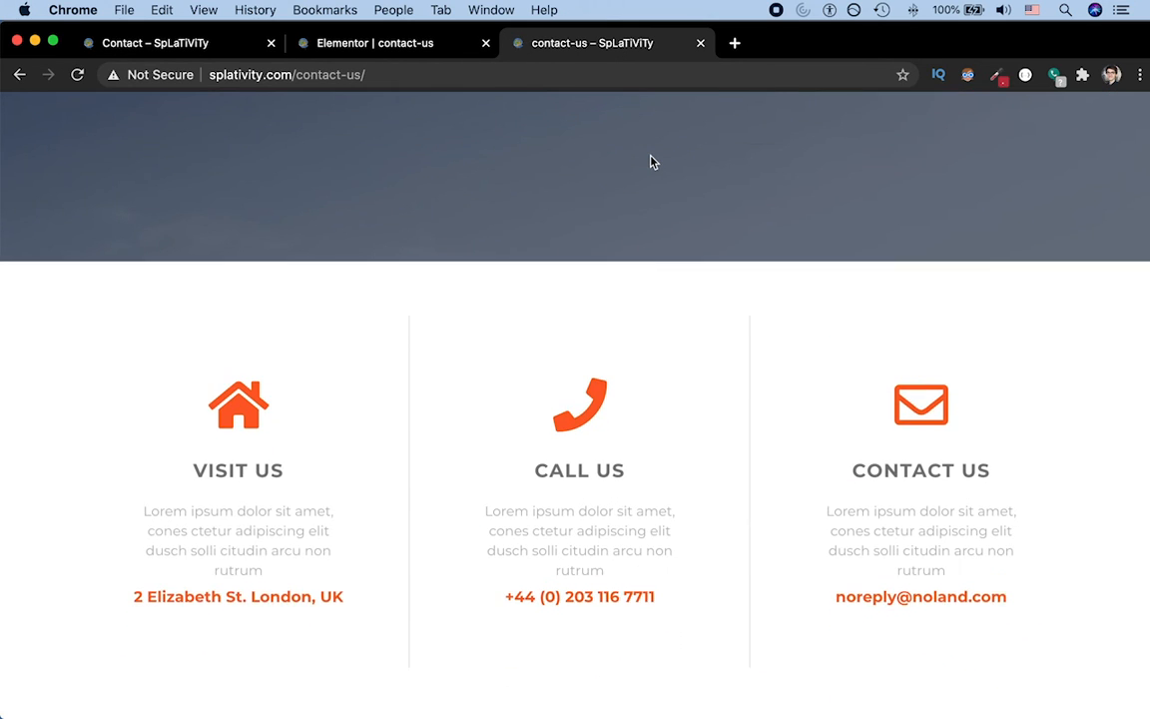
pyautogui.scroll(-2, 652, 162)
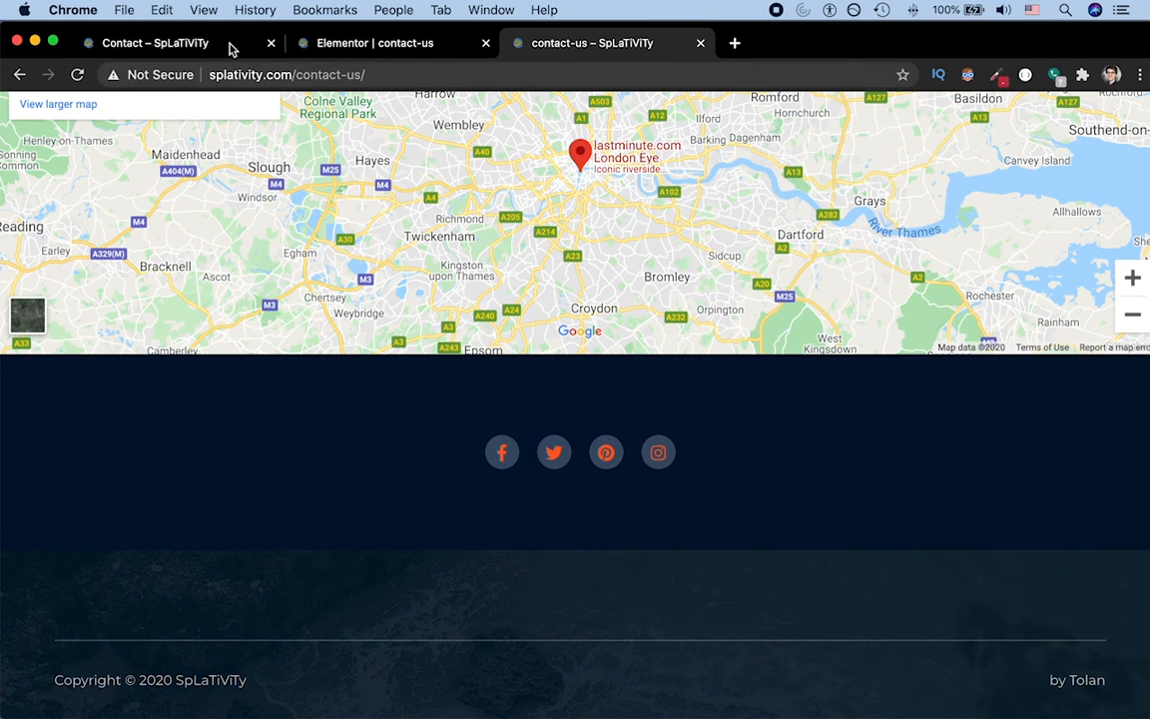
# - Go to the WordPress admin dashboard and bring up the options for managing and adding pages
pyautogui.click(196, 46)
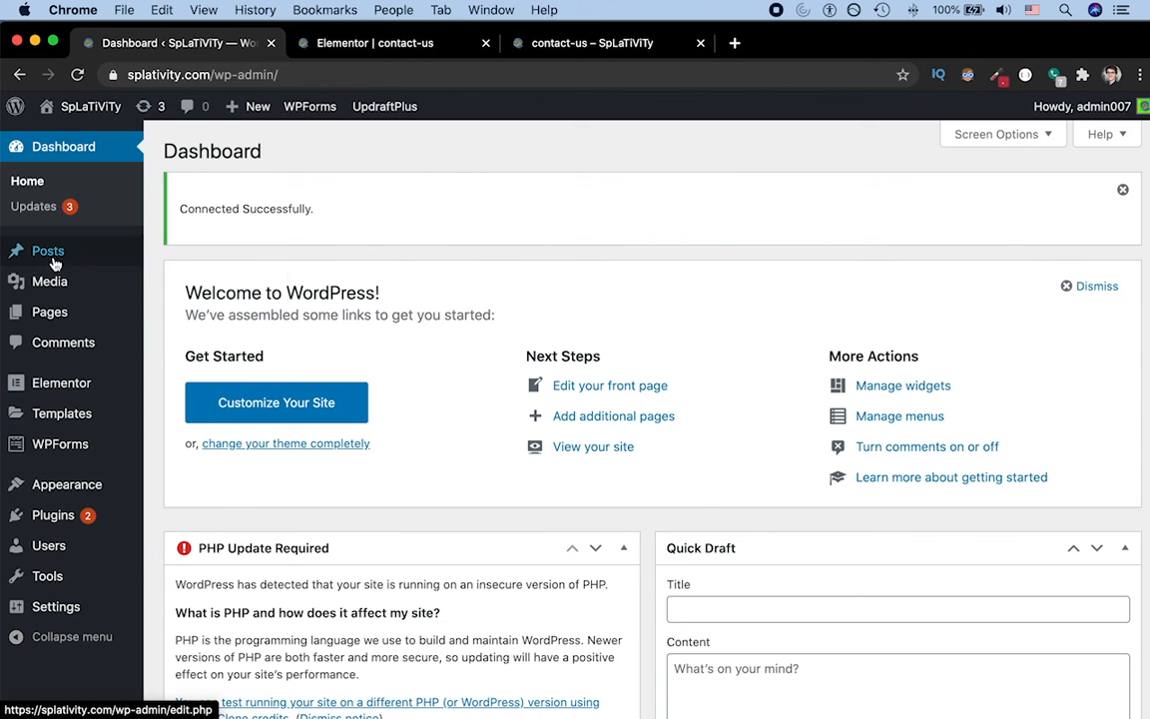
pyautogui.moveTo(57, 311)
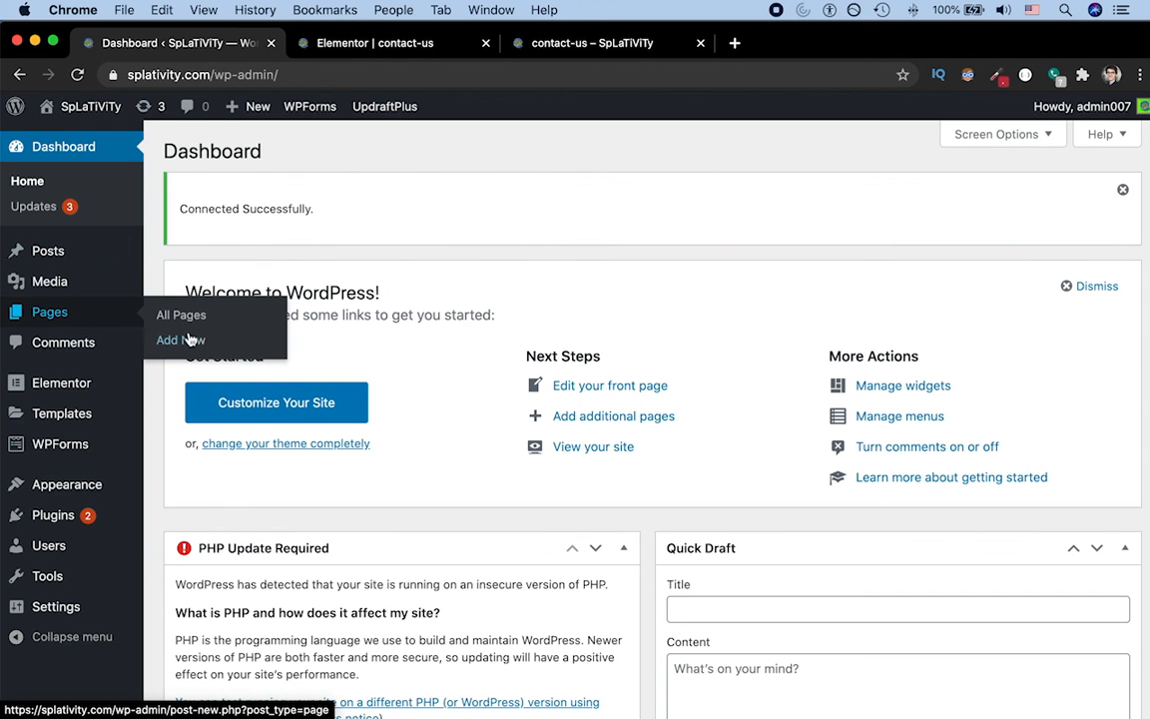